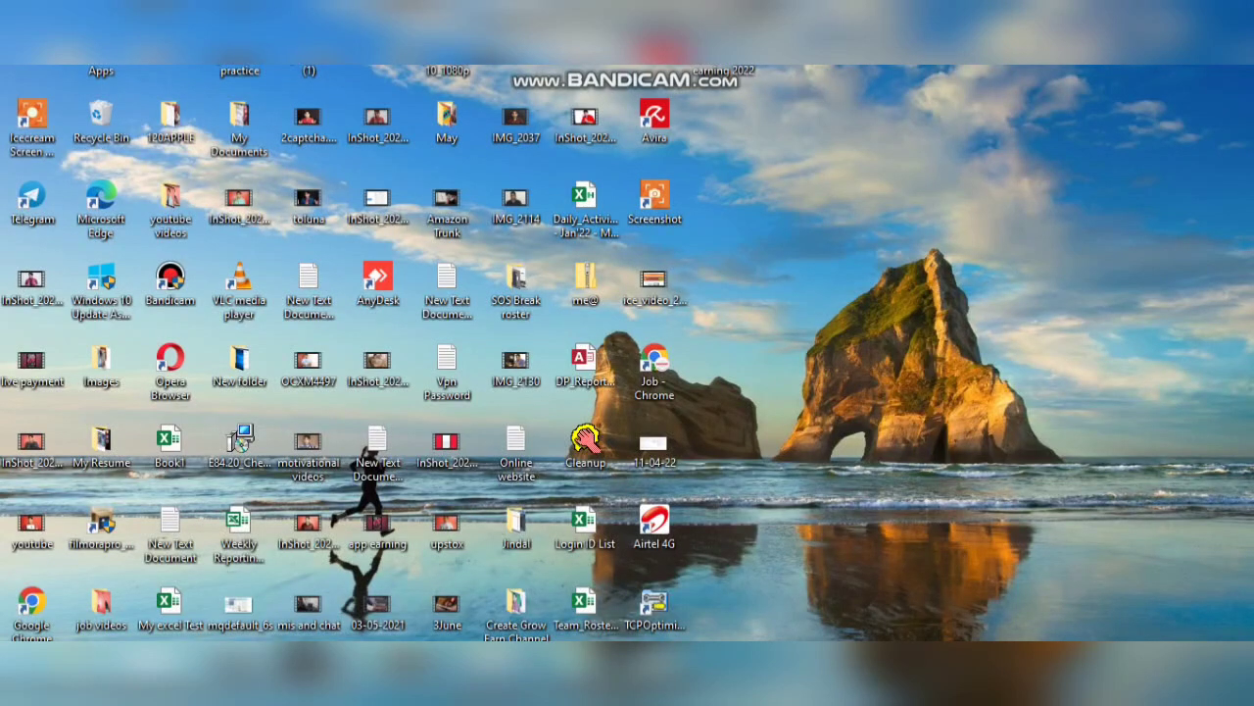
- Bring the 3Play Media Chrome window forward and scroll down to the Closed Captioning, Live Captioning, Audio Description and Translation cards
mouse_move(745, 686)
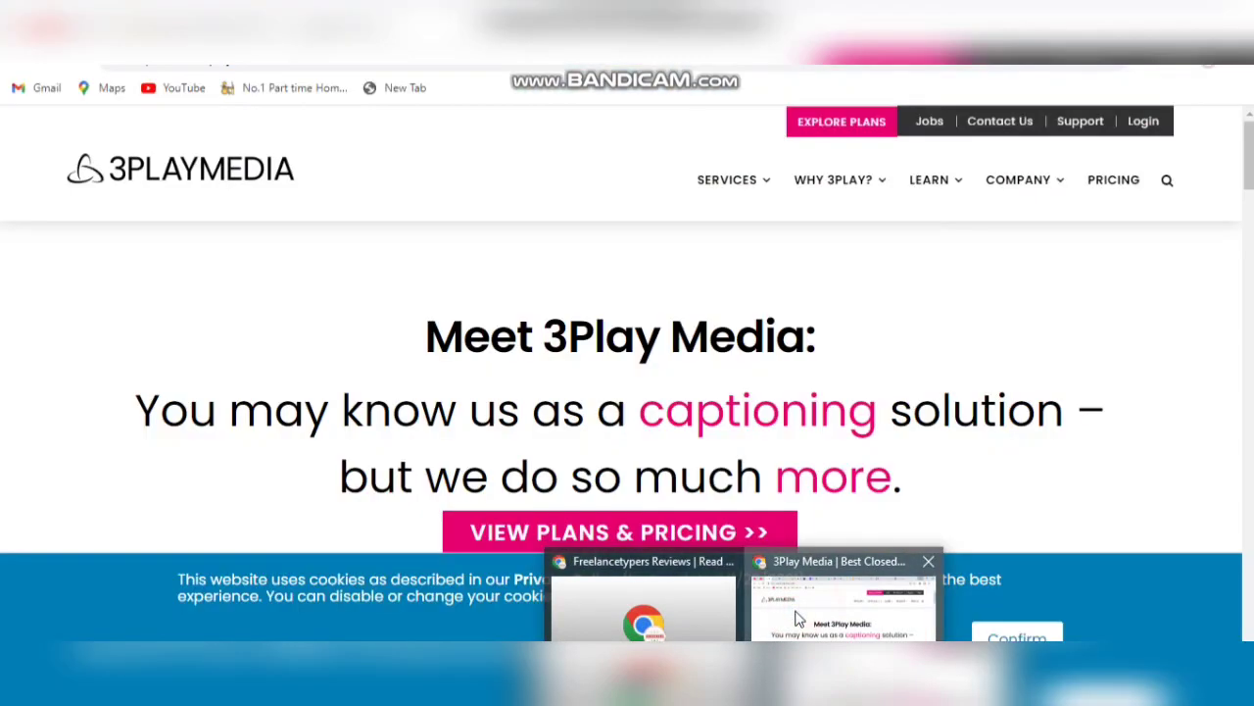
click(797, 617)
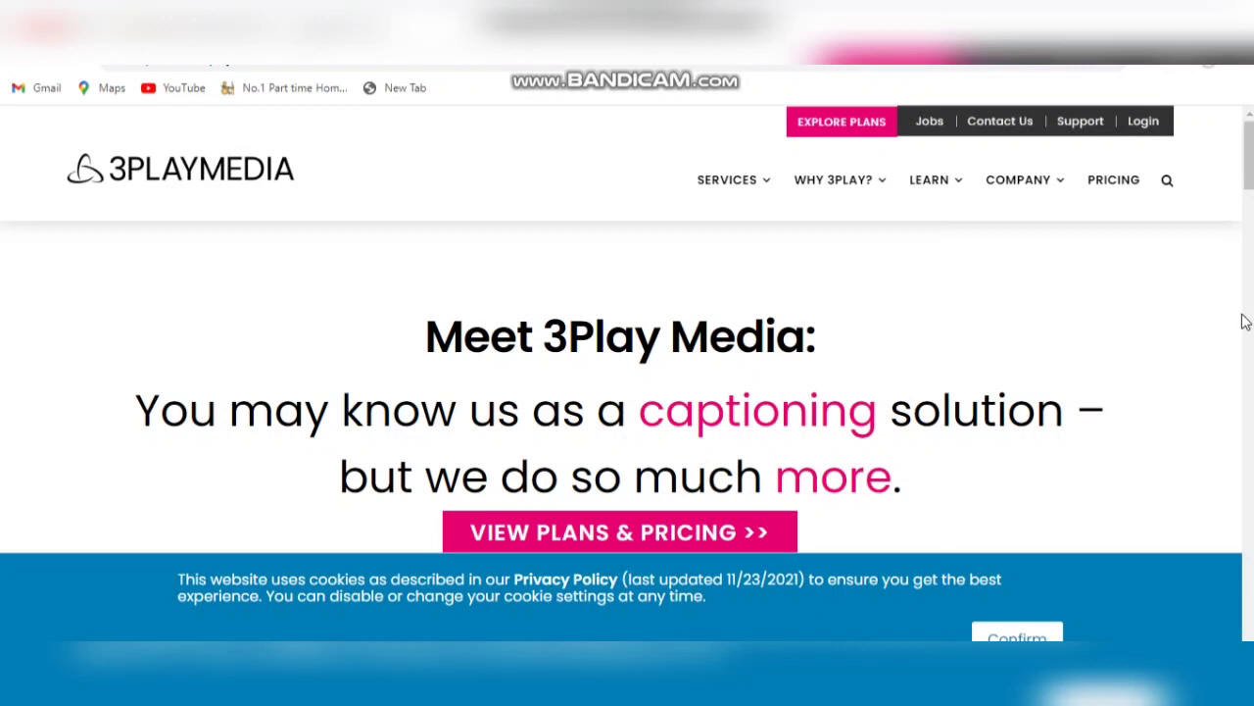
drag(1250, 173, 1249, 225)
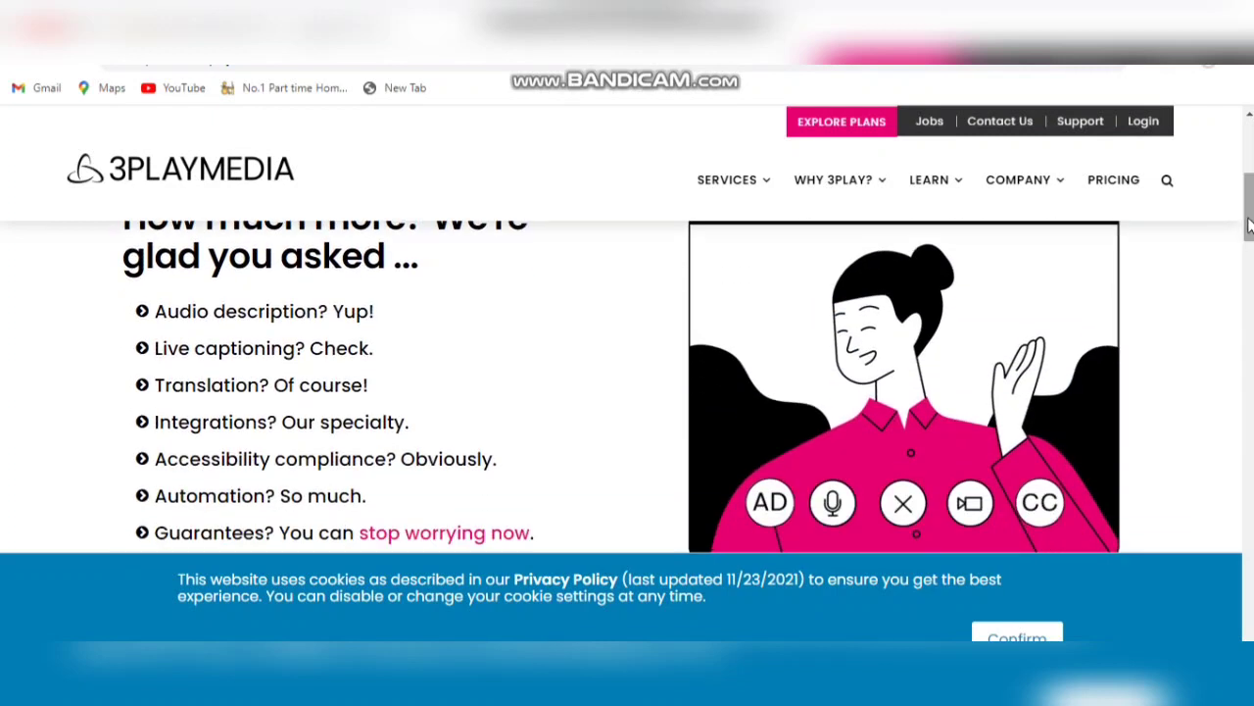
mouse_move(1248, 226)
mouse_down()
mouse_move(1248, 249)
mouse_move(1248, 238)
mouse_up()
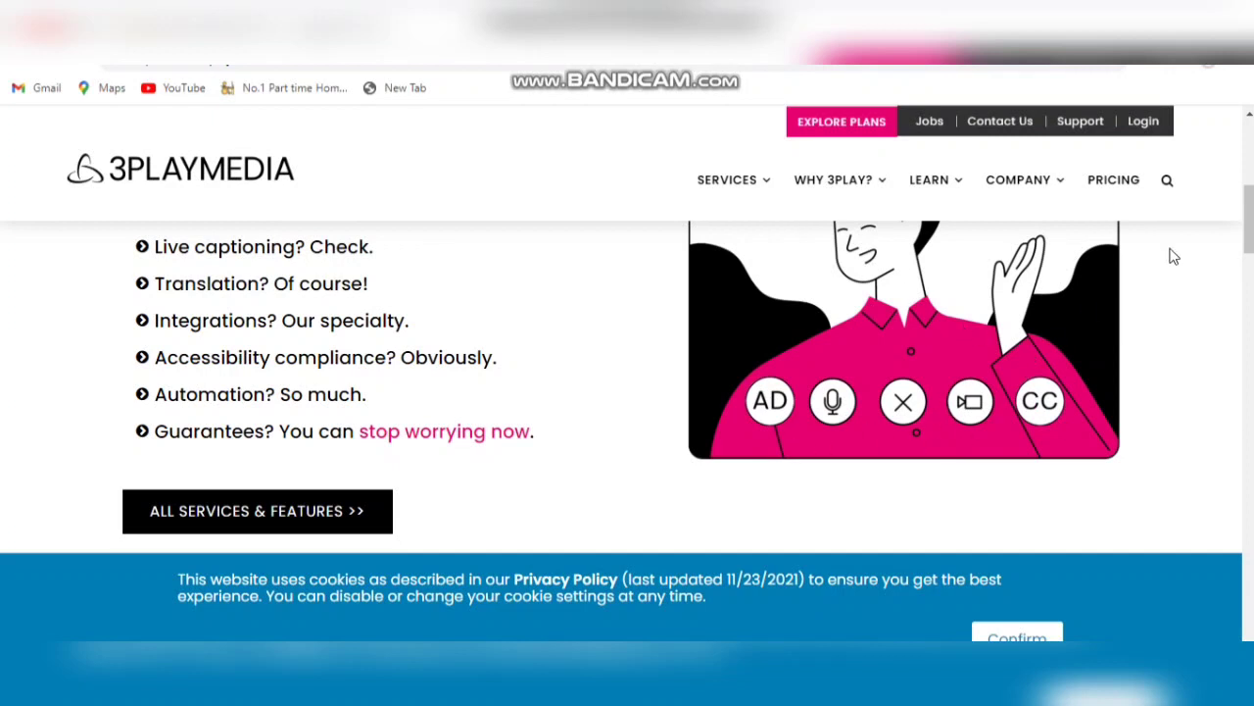
drag(1249, 220, 1249, 328)
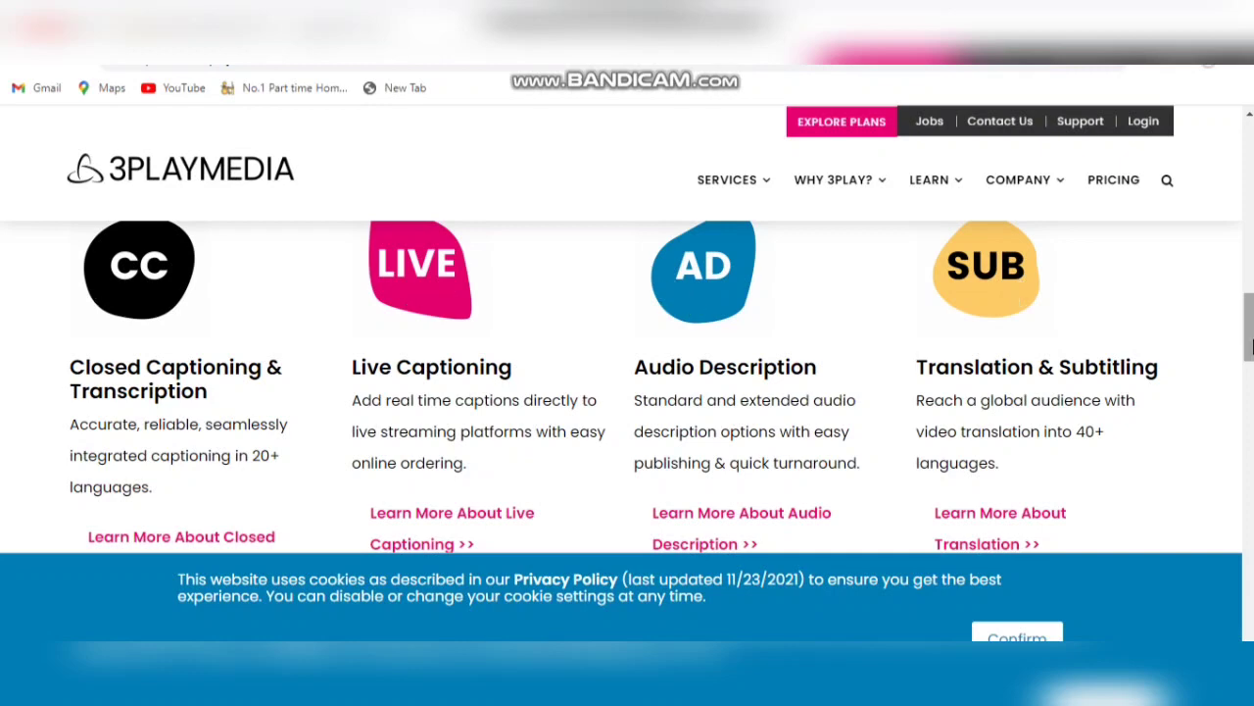
- Scroll through the rest of the homepage, then go to the 'Join the 3Play Media team!' Jobs page
drag(1249, 348, 1249, 424)
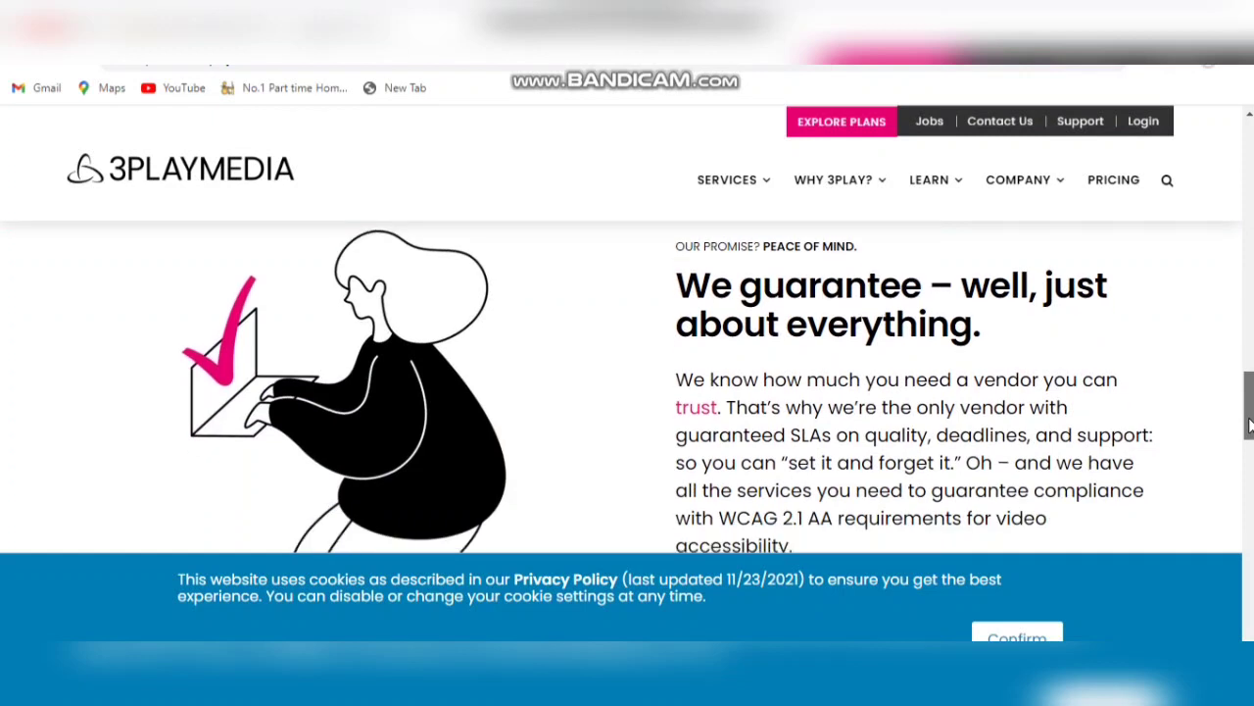
drag(1248, 424, 1249, 485)
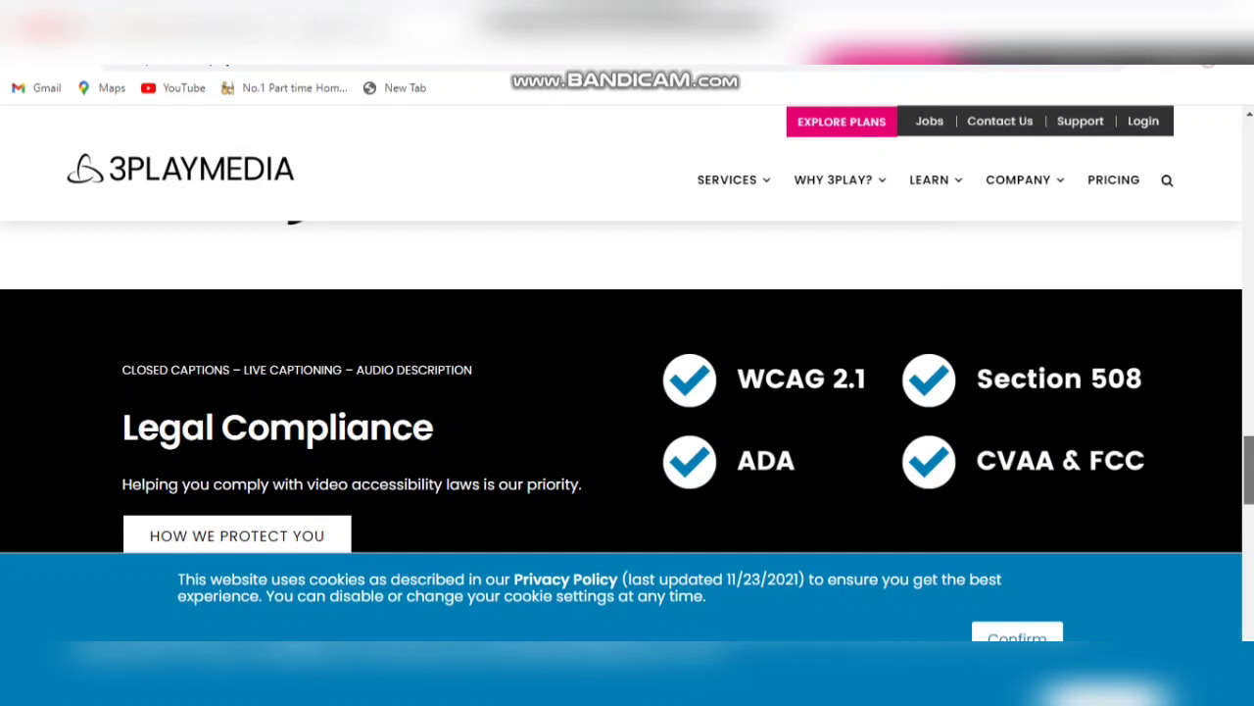
drag(1249, 485, 1248, 550)
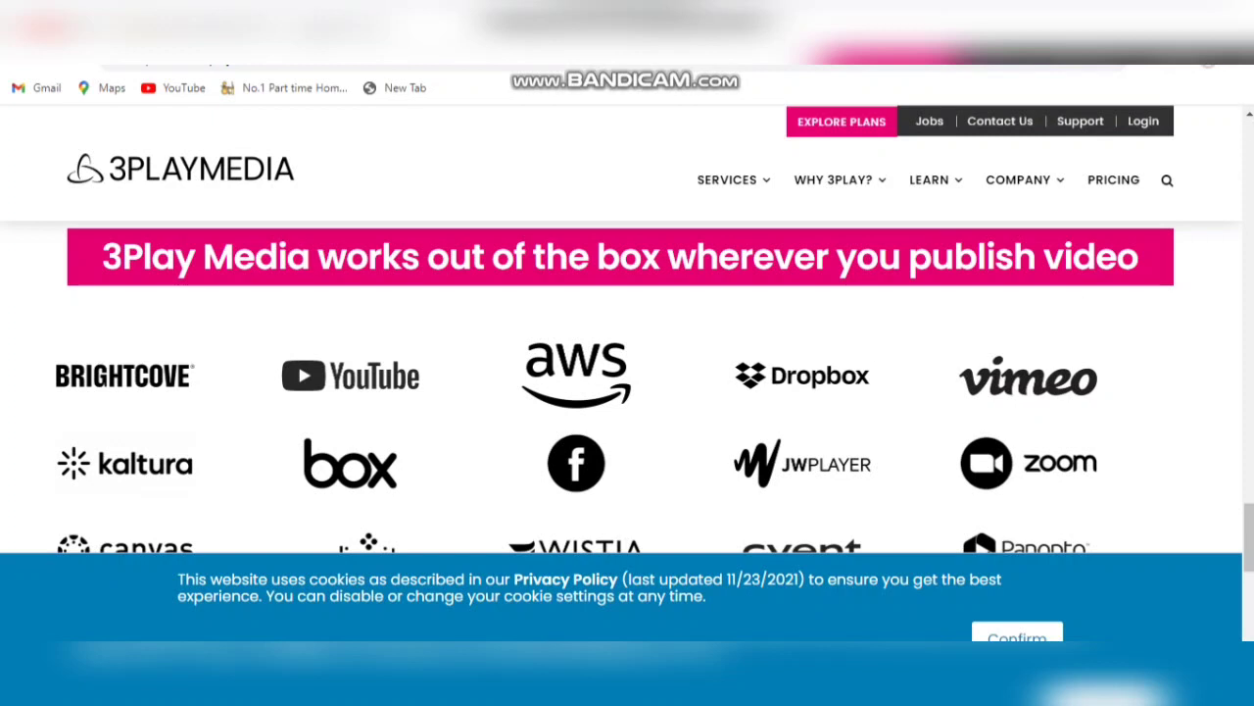
drag(1250, 506, 1250, 549)
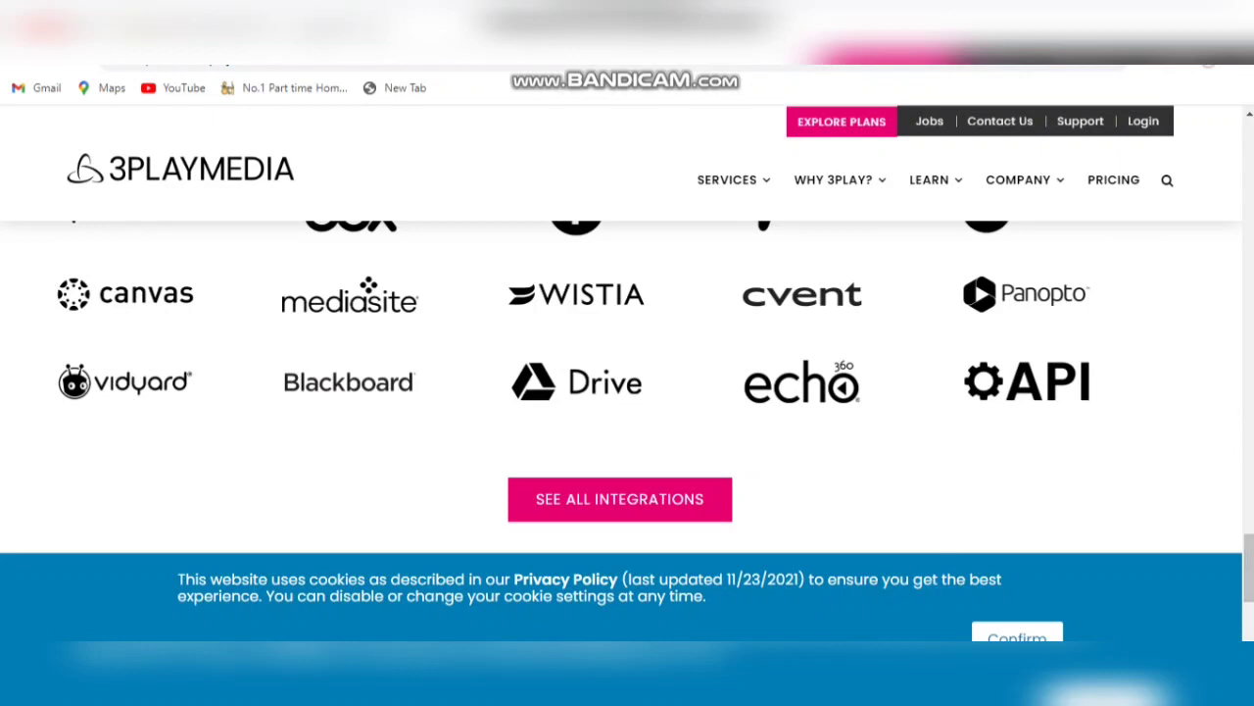
scroll(627, 392, up, 20)
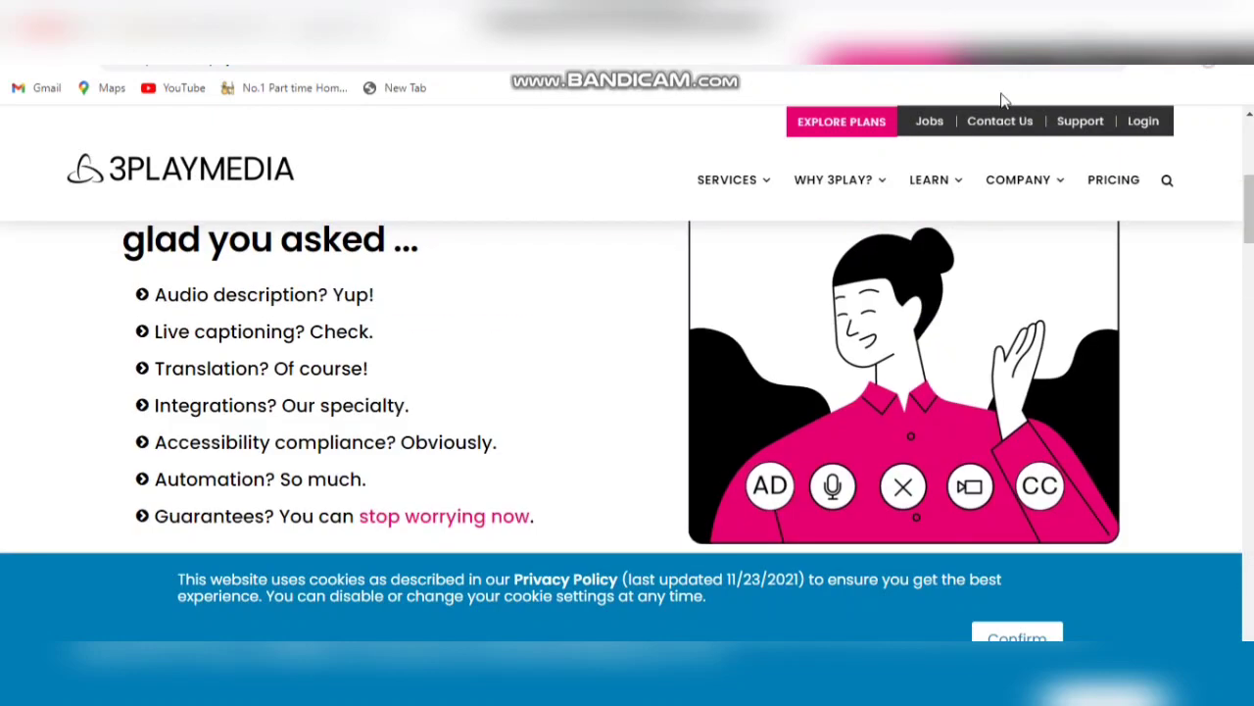
click(929, 121)
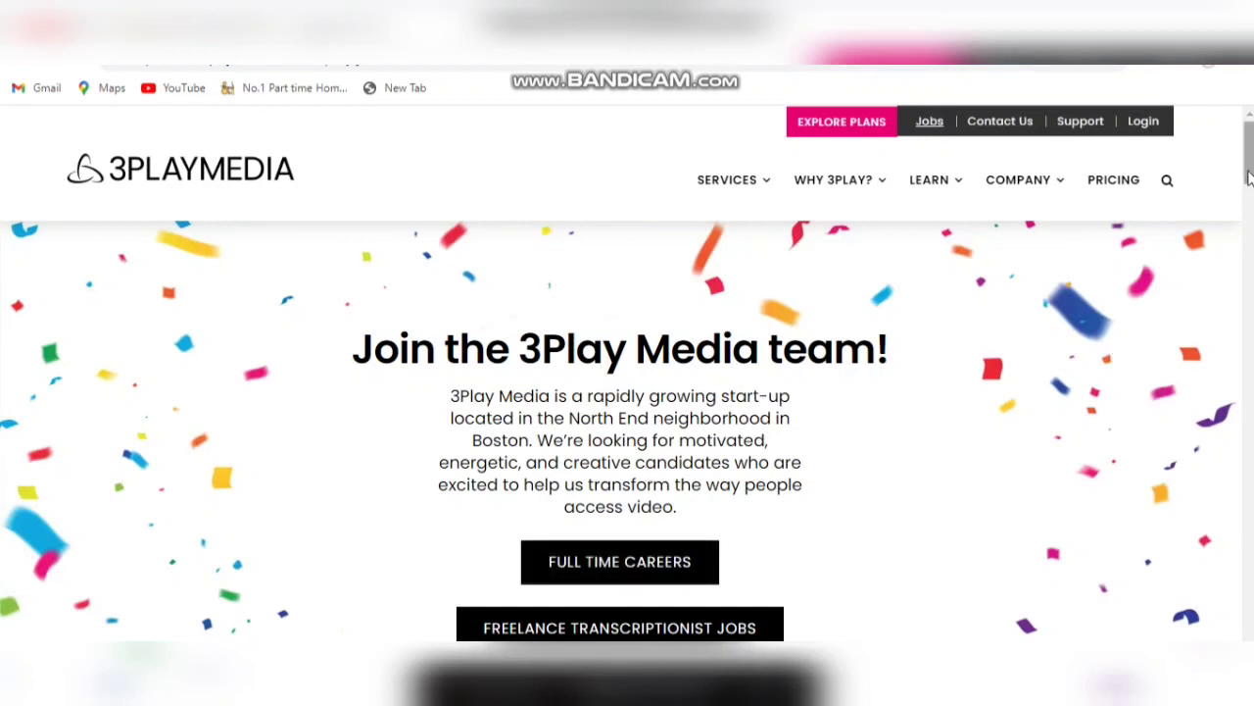
- Open Freelance Transcriptionist Jobs to reach the English and Spanish transcriptionist application page
scroll(1249, 186, down, 1)
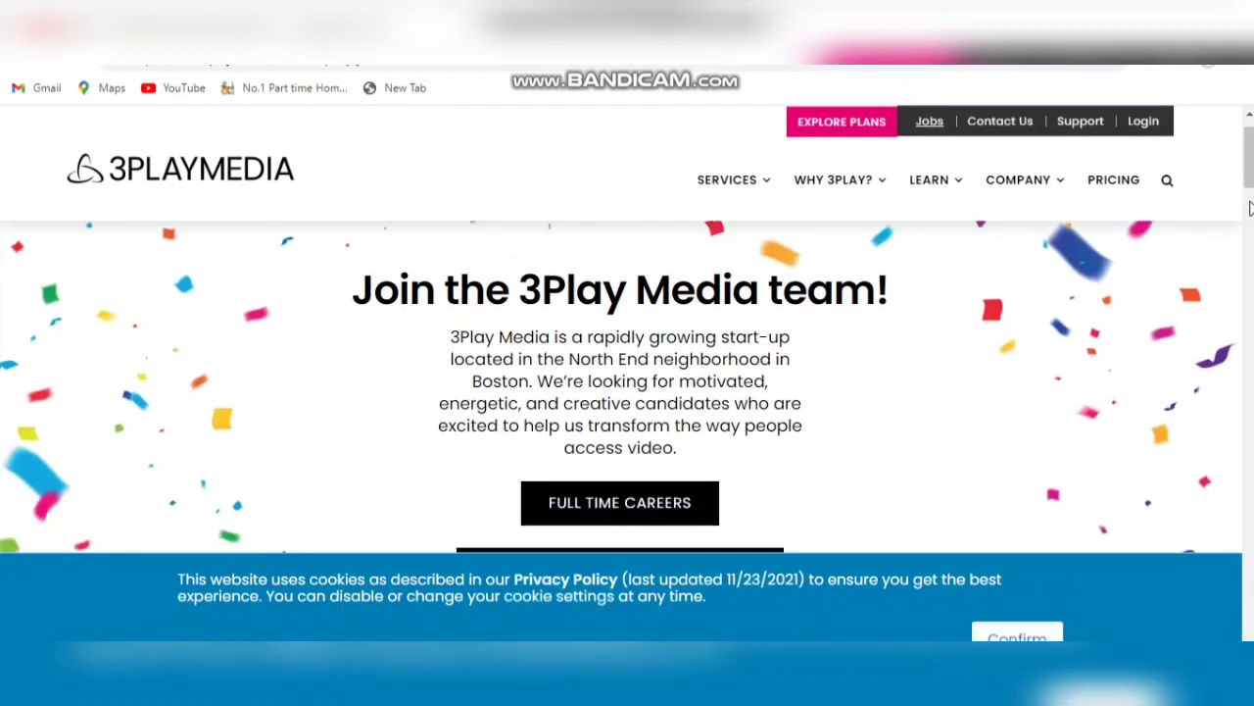
drag(1250, 173, 1249, 191)
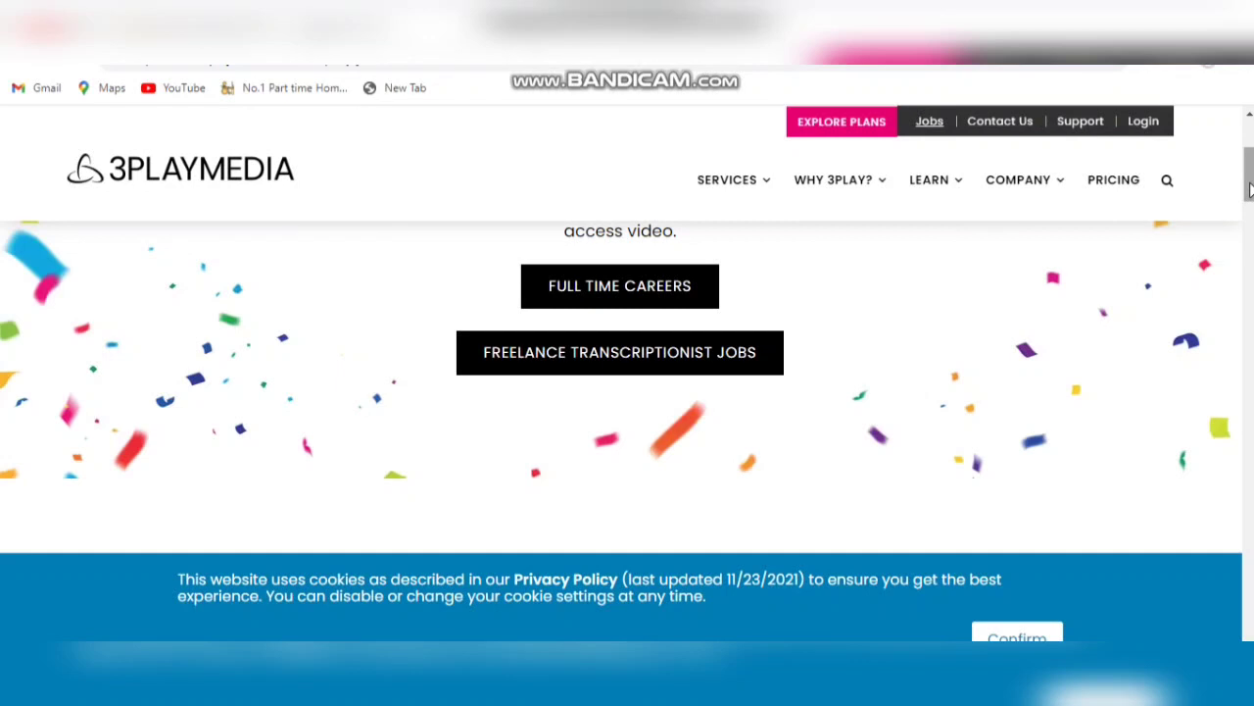
click(637, 359)
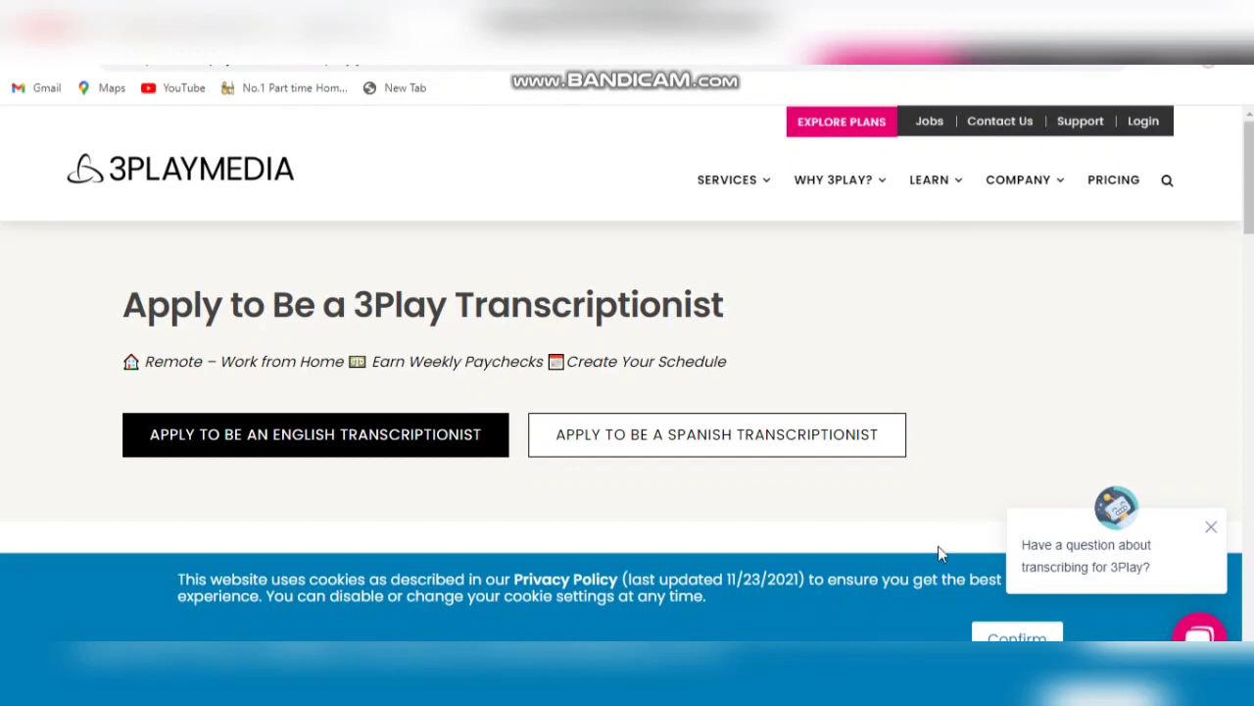
- Read through the transcriptionist qualifications, then start the English transcriptionist application
mouse_move(789, 686)
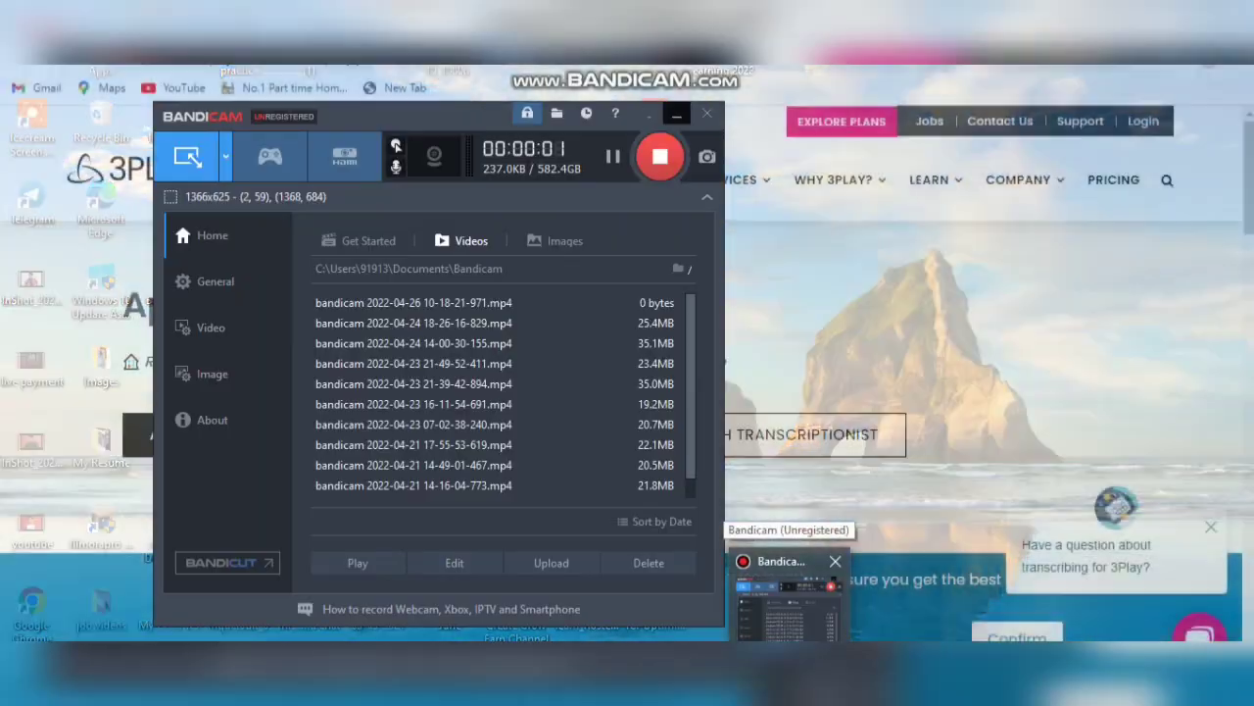
mouse_move(745, 686)
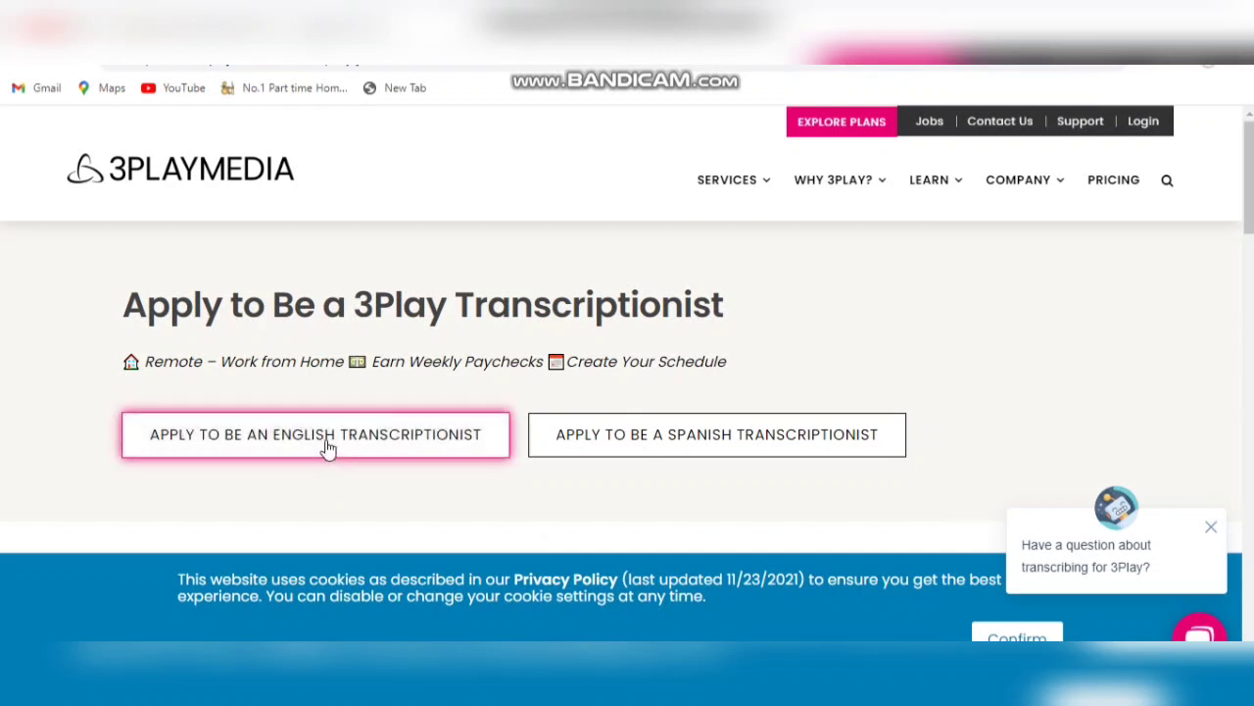
drag(1249, 170, 1250, 229)
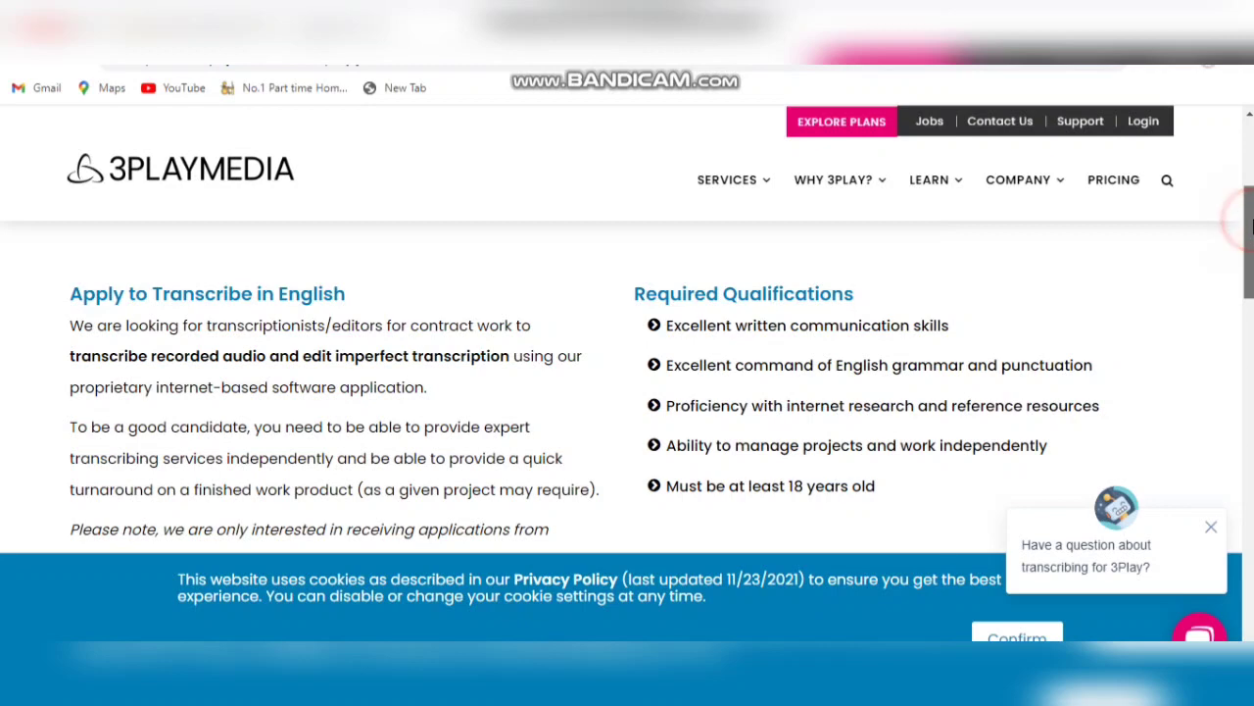
scroll(1244, 210, down, 2)
scroll(627, 368, down, 3)
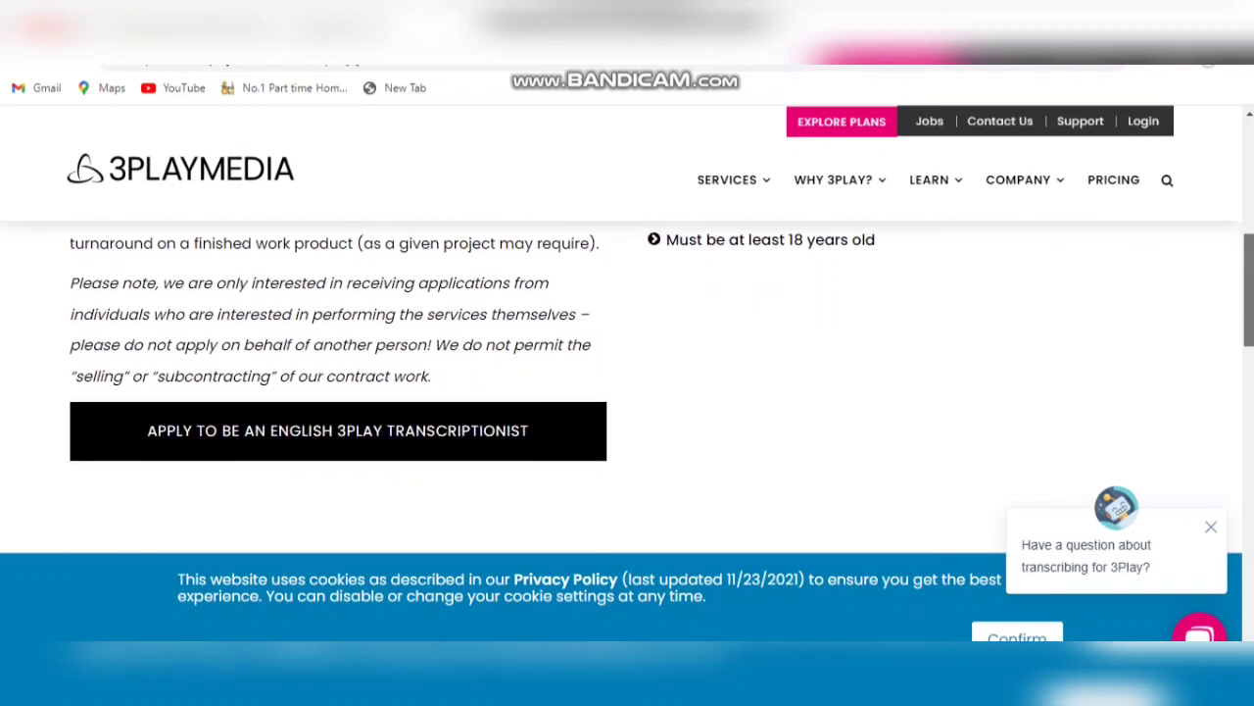
scroll(628, 368, down, 2)
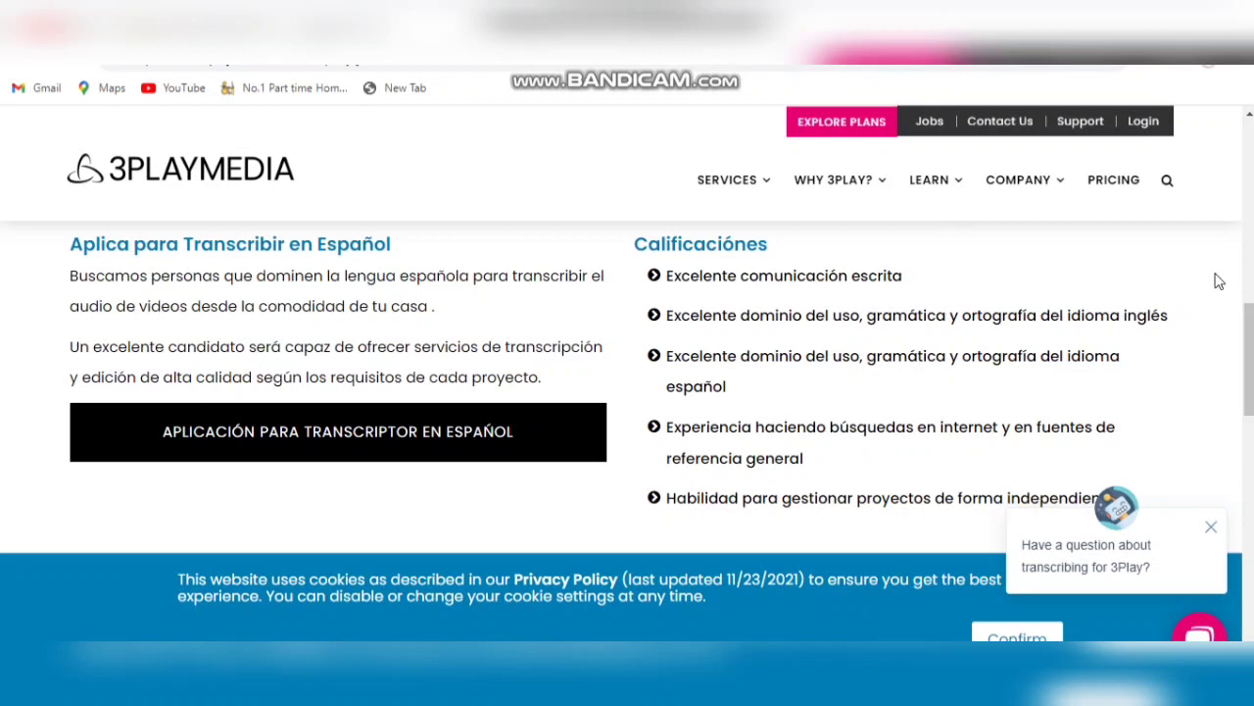
scroll(1251, 195, up, 10)
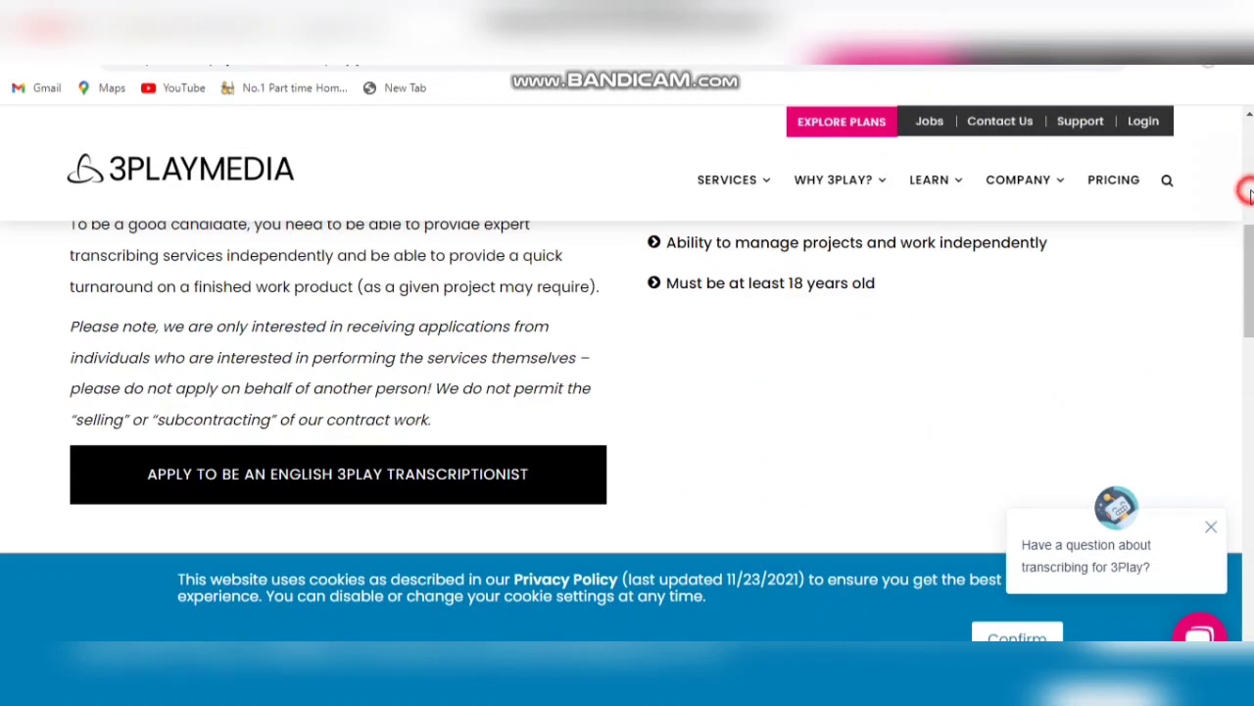
click(270, 441)
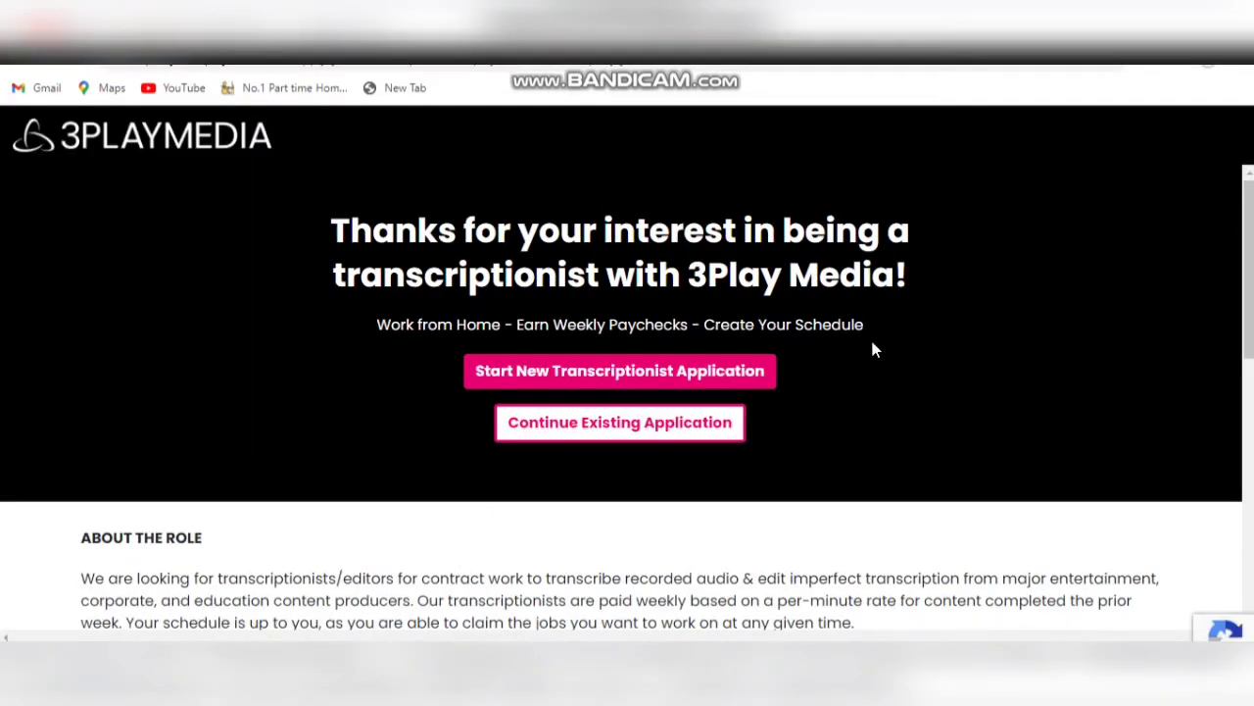
- Start a new transcriptionist application and scroll through the empty 'Let's start with the basics' form
click(654, 372)
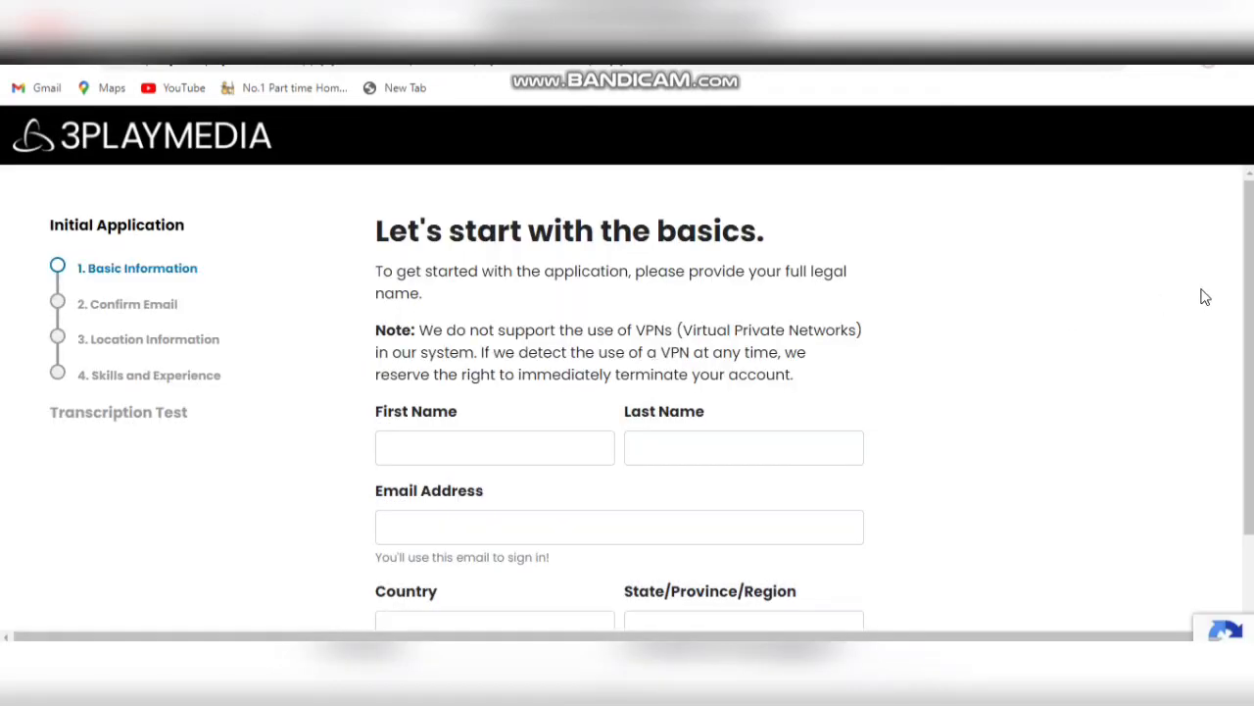
click(1201, 288)
drag(1248, 508, 1242, 623)
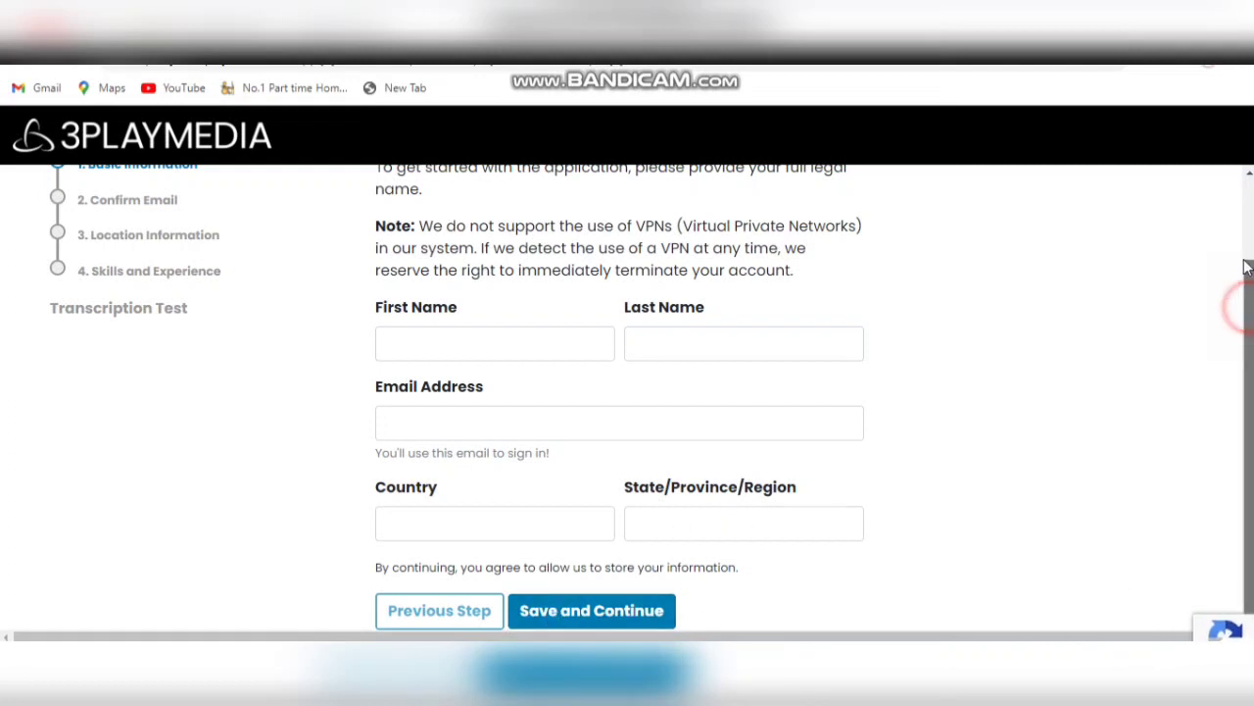
scroll(1235, 303, up, 2)
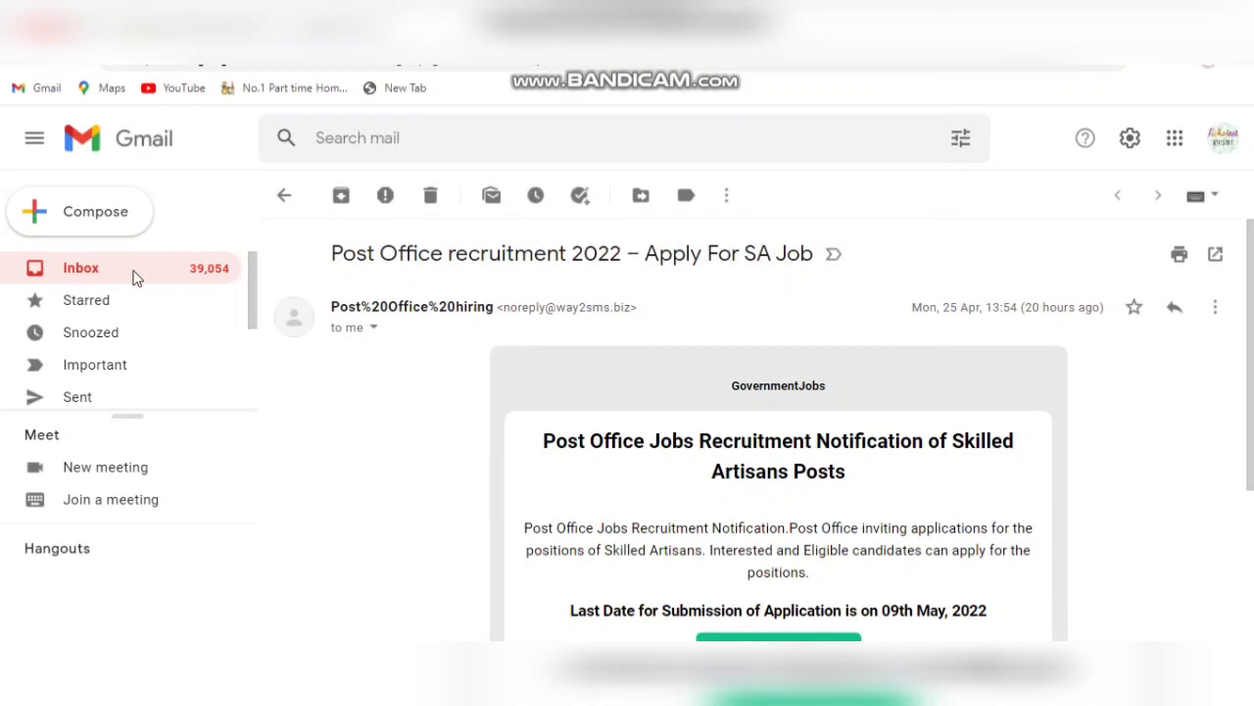
- Read the 3PlayMedia verification email in the other Google account, then continue the existing 3Play application
click(1224, 138)
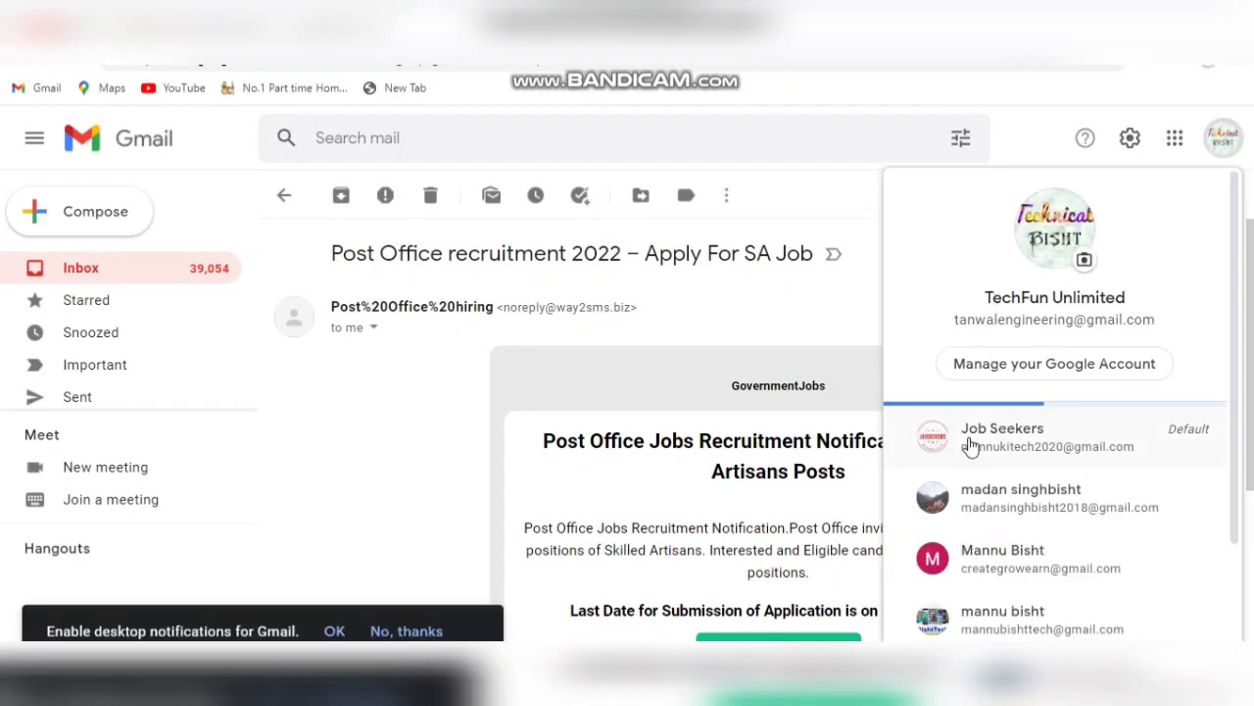
click(970, 445)
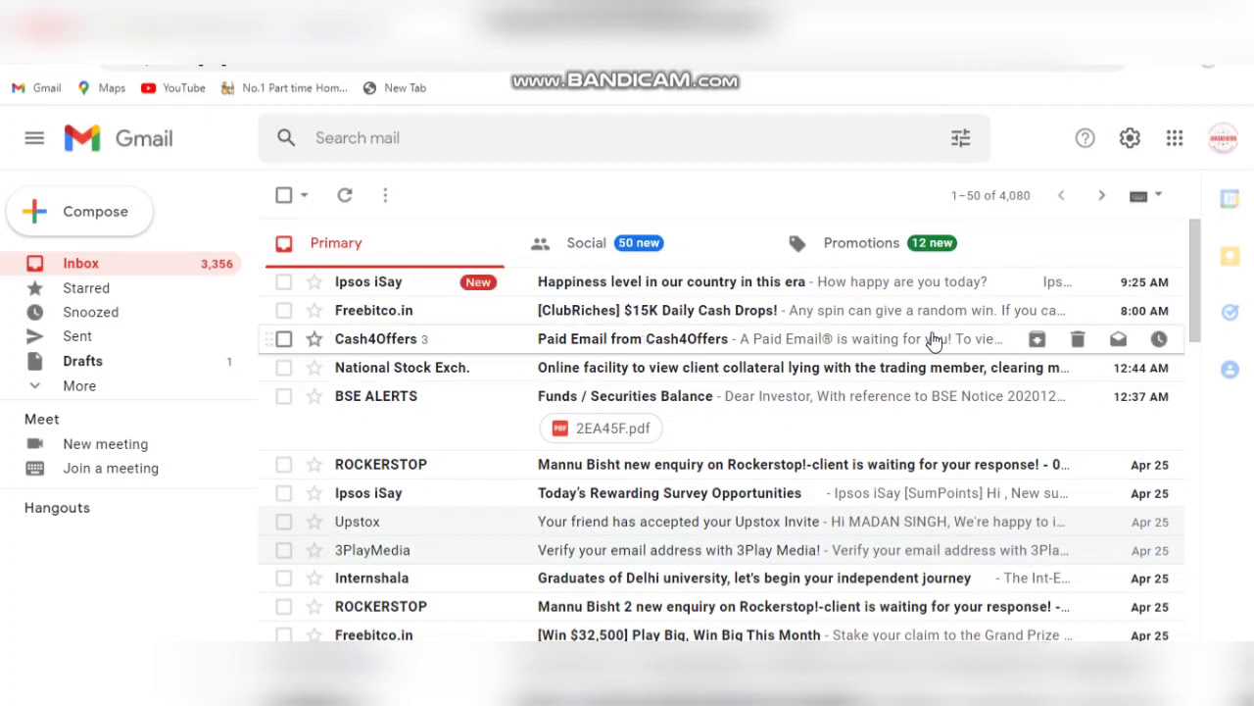
click(664, 554)
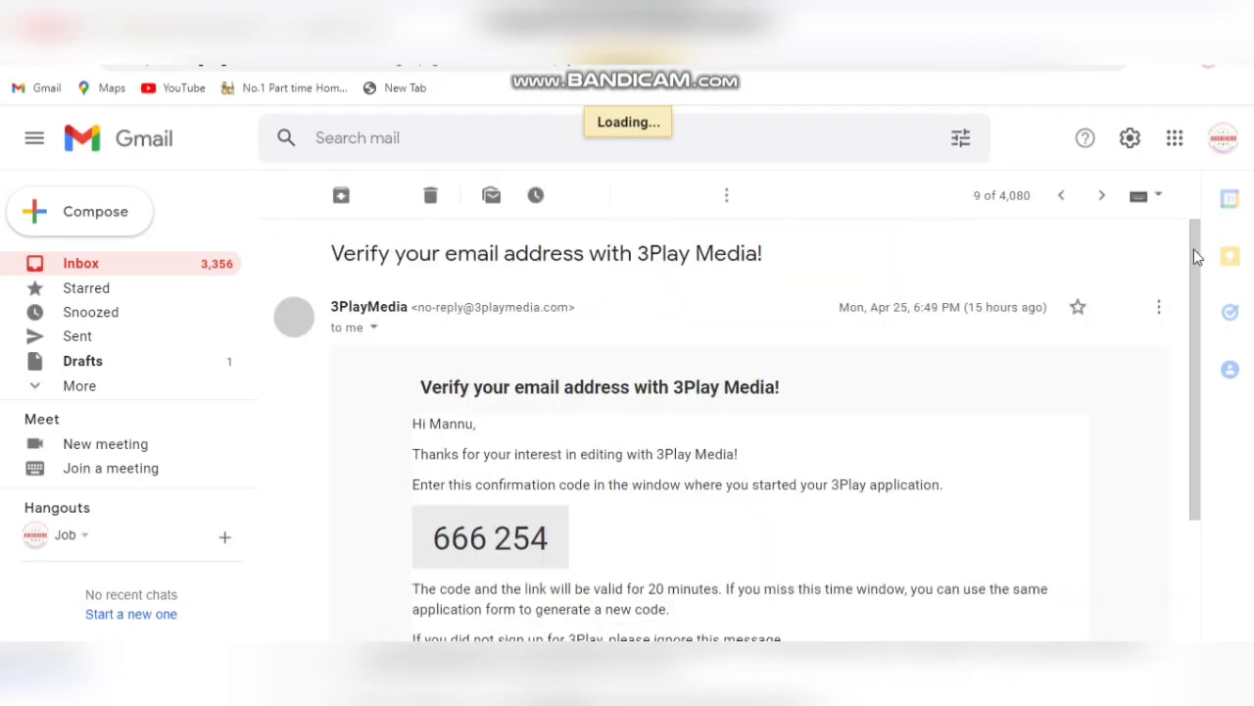
scroll(1204, 294, down, 1)
scroll(1205, 341, down, 1)
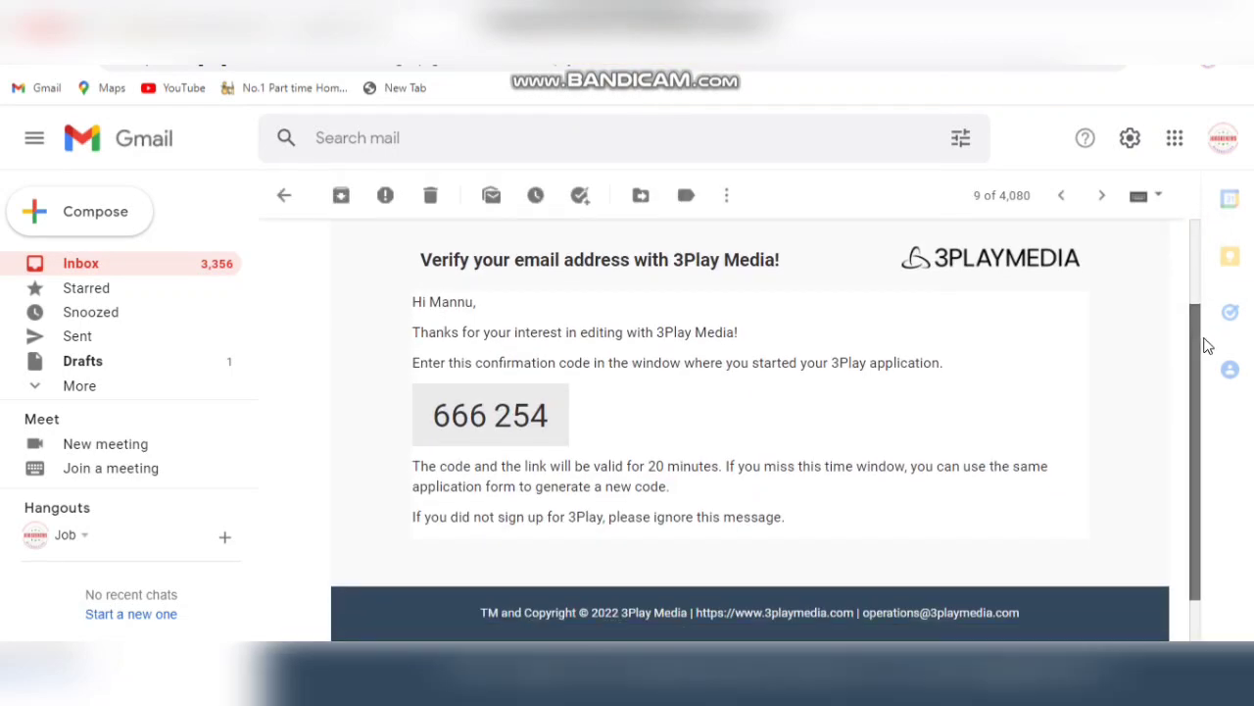
scroll(1204, 333, up, 1)
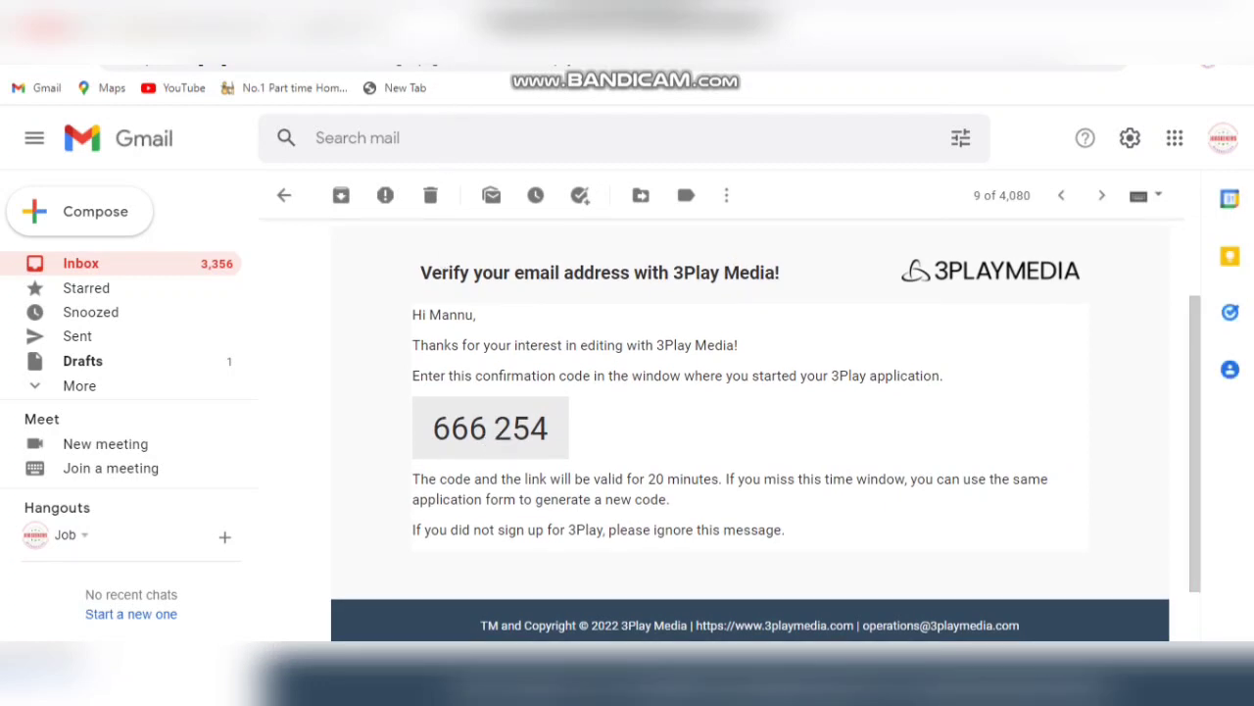
click(134, 16)
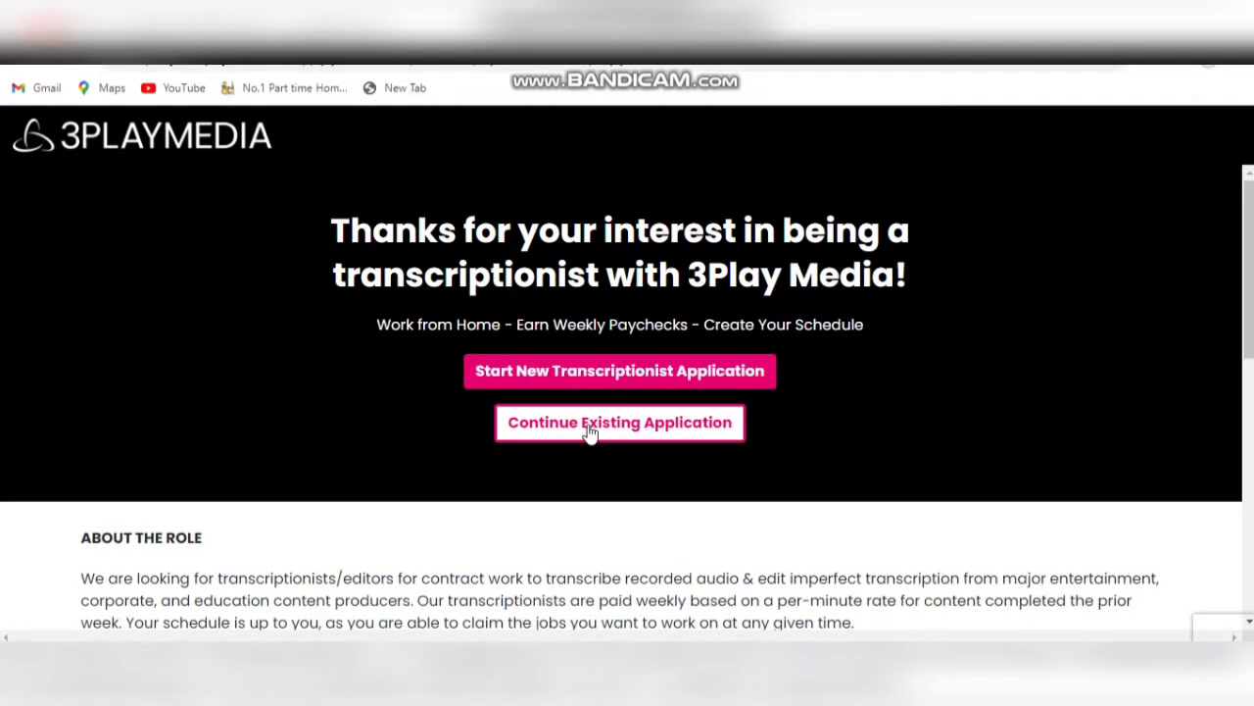
click(589, 428)
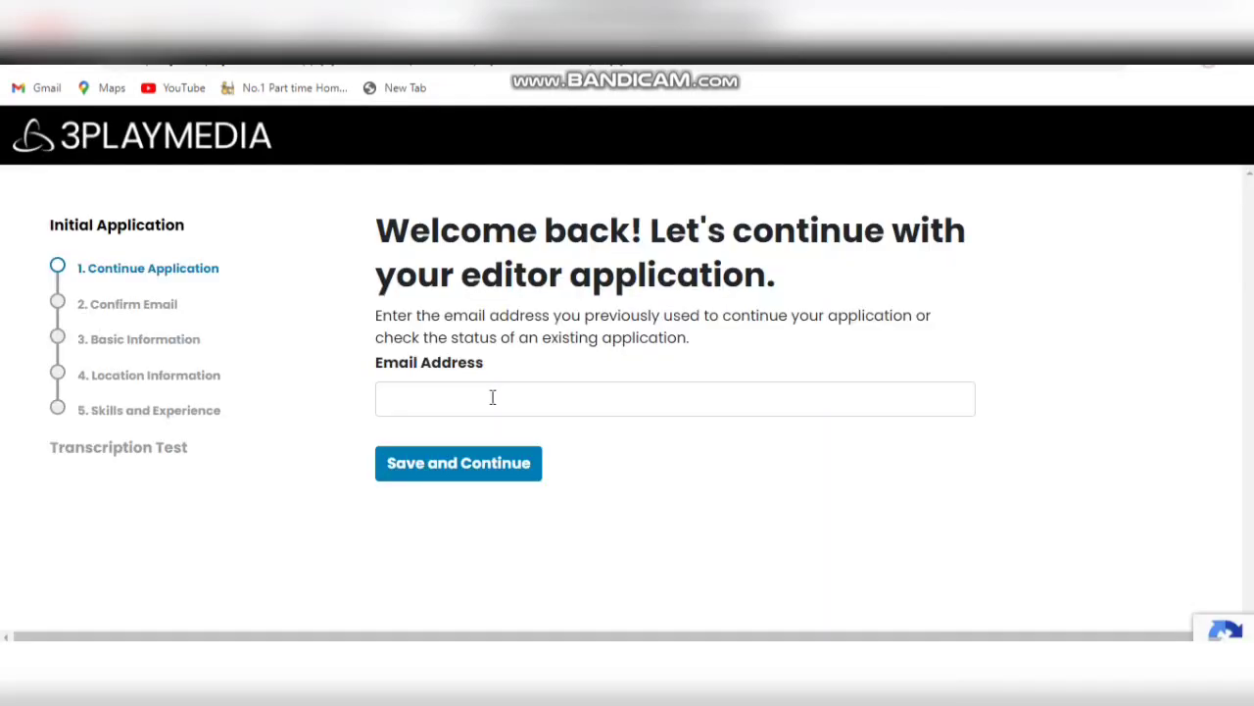
- Resume the application with the saved email address, then select the confirmation code in the Gmail verification email
click(492, 397)
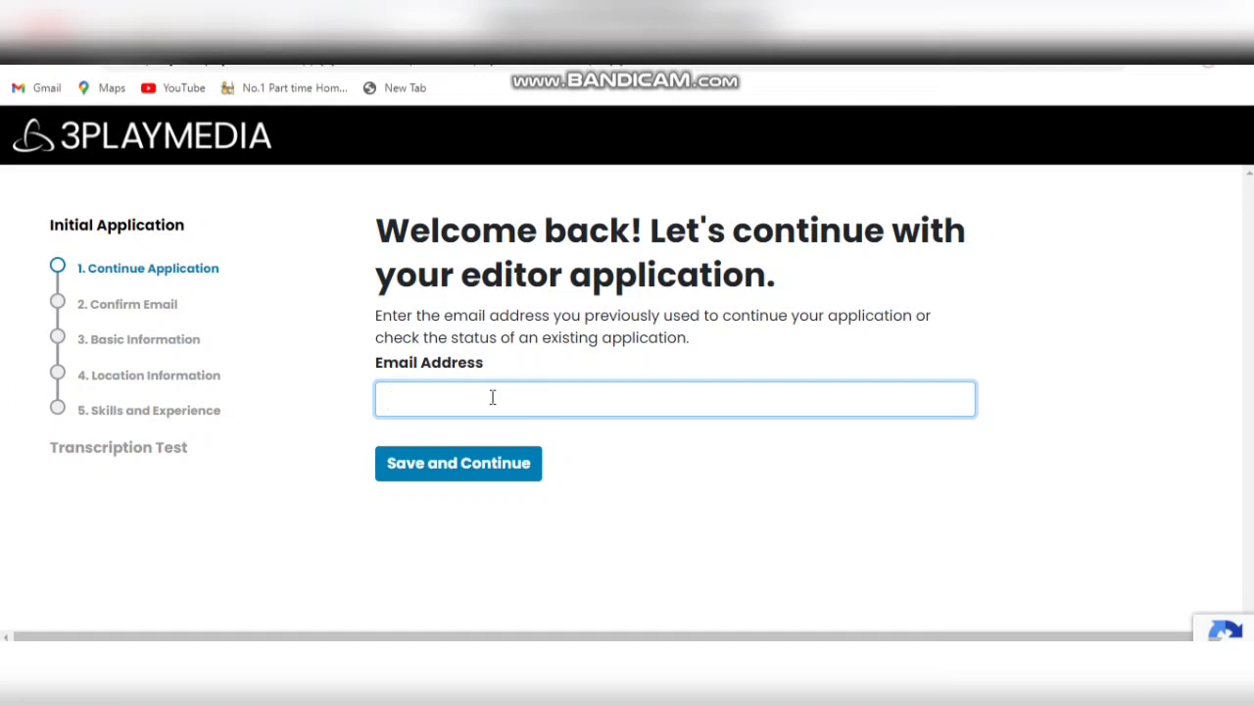
text(mann)
click(463, 442)
click(458, 466)
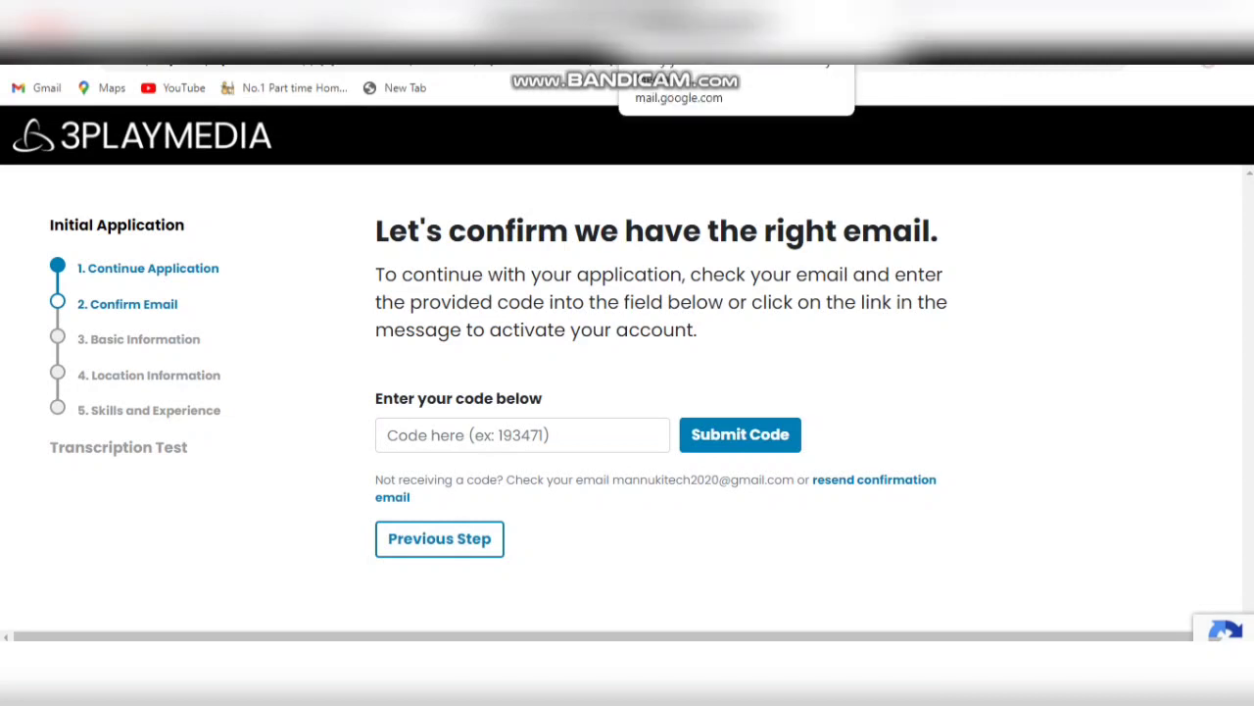
click(676, 45)
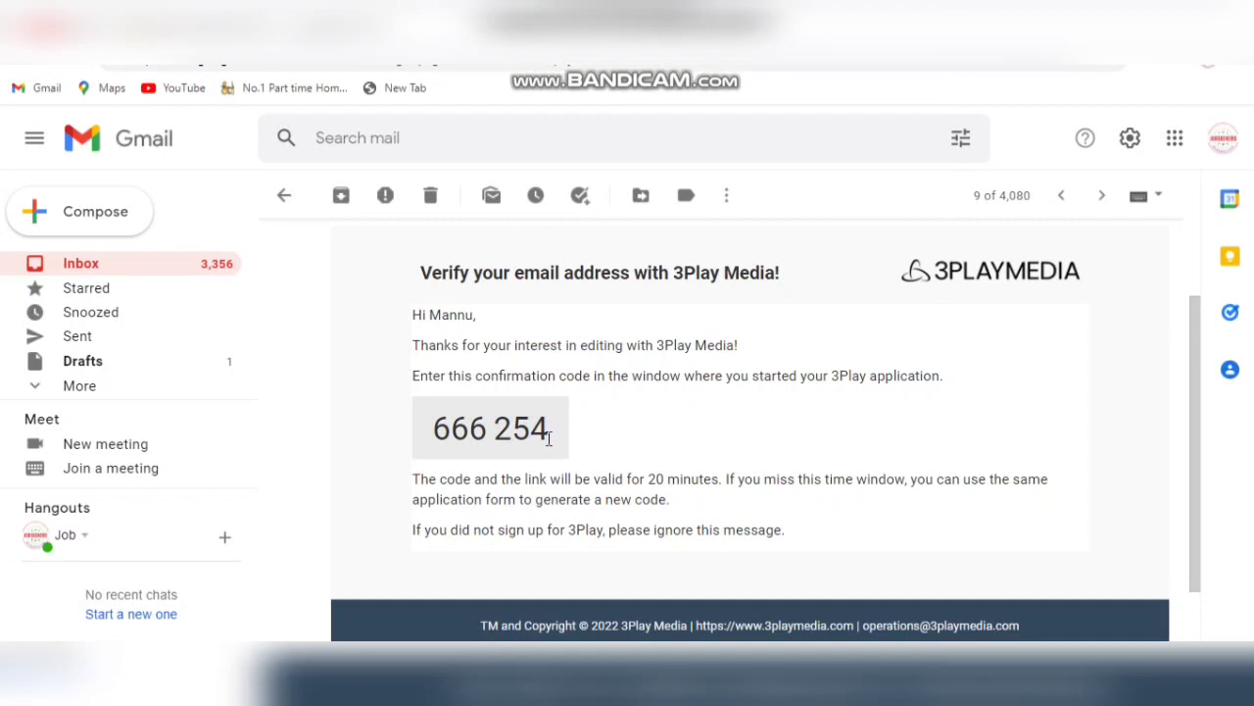
drag(551, 438, 421, 443)
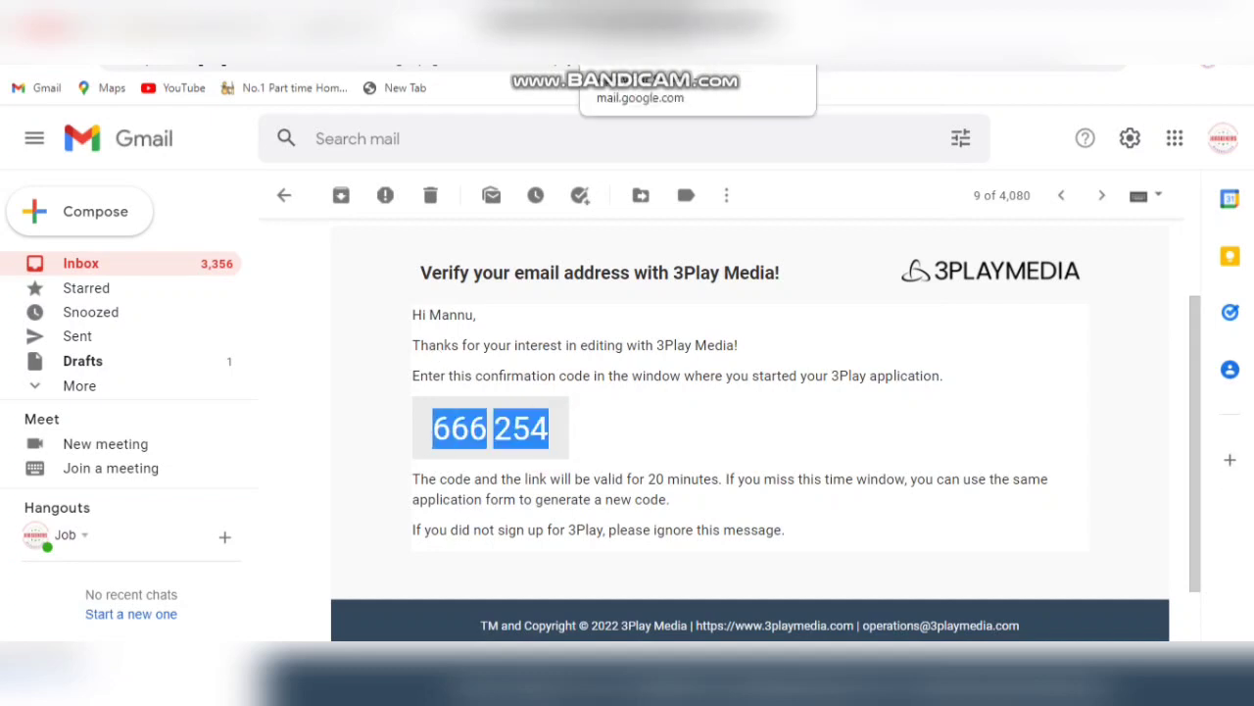
- Paste the confirmation code and submit it, retrying with a space inserted between its digit groups
click(275, 30)
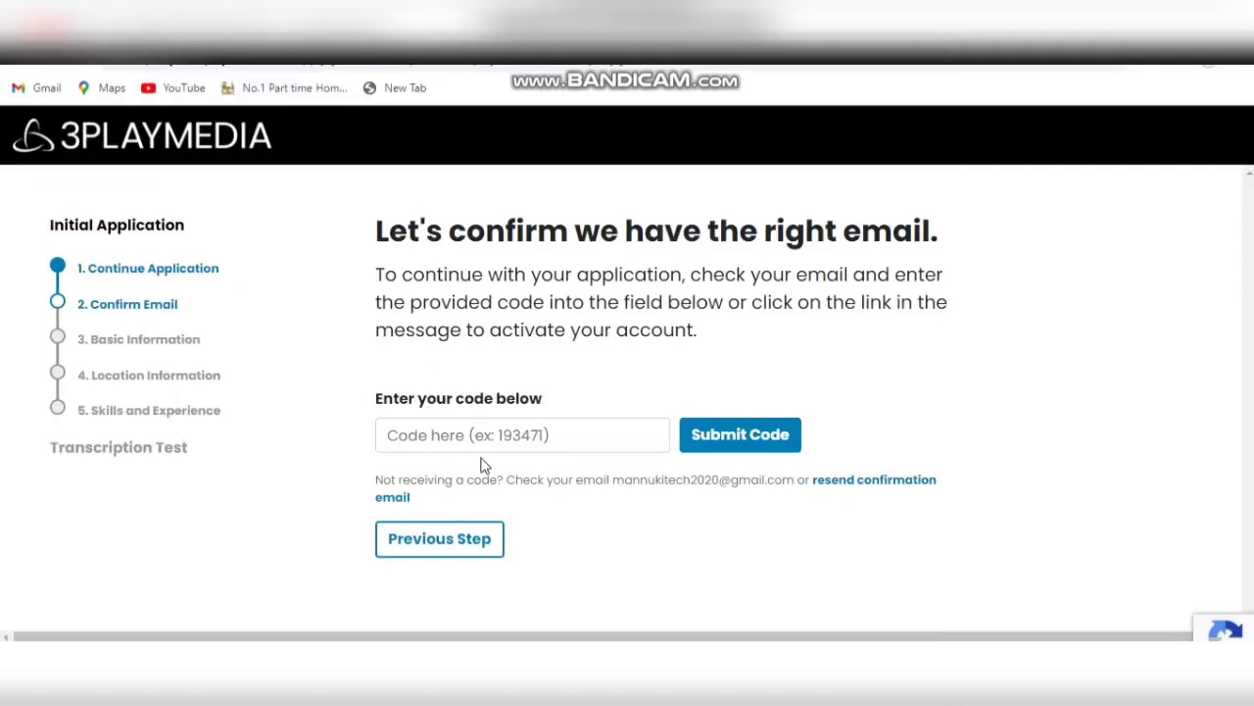
click(455, 427)
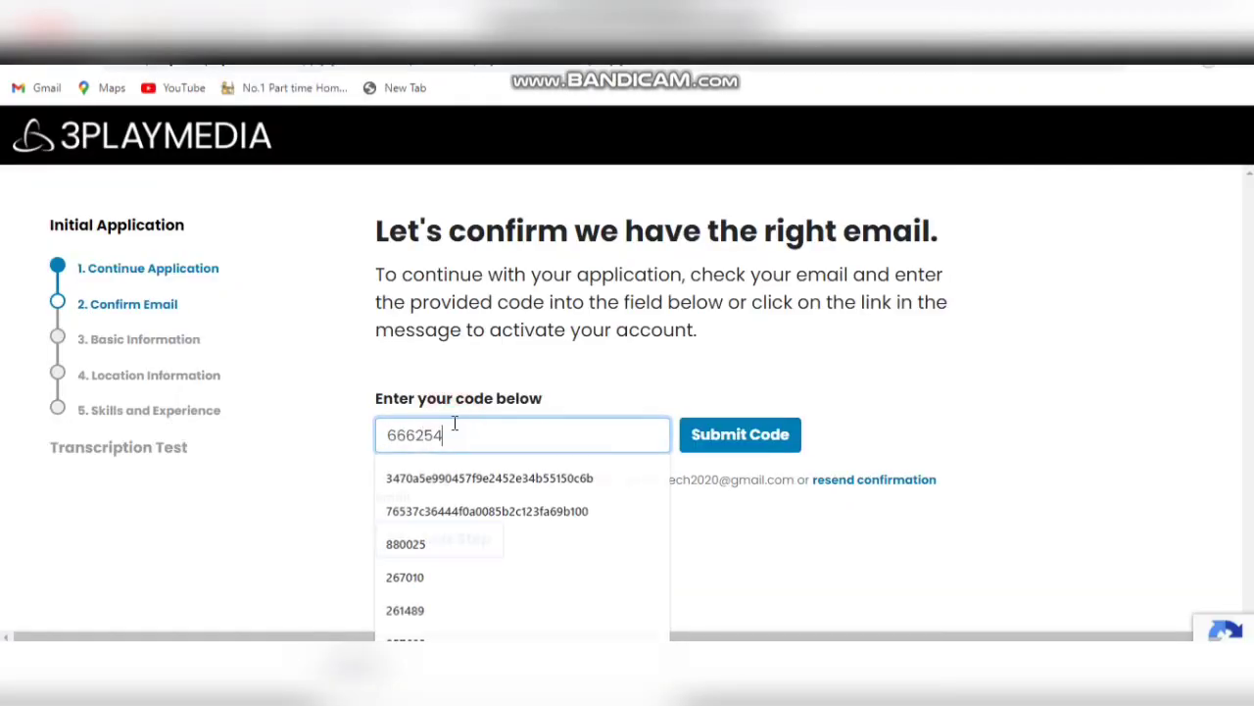
click(748, 434)
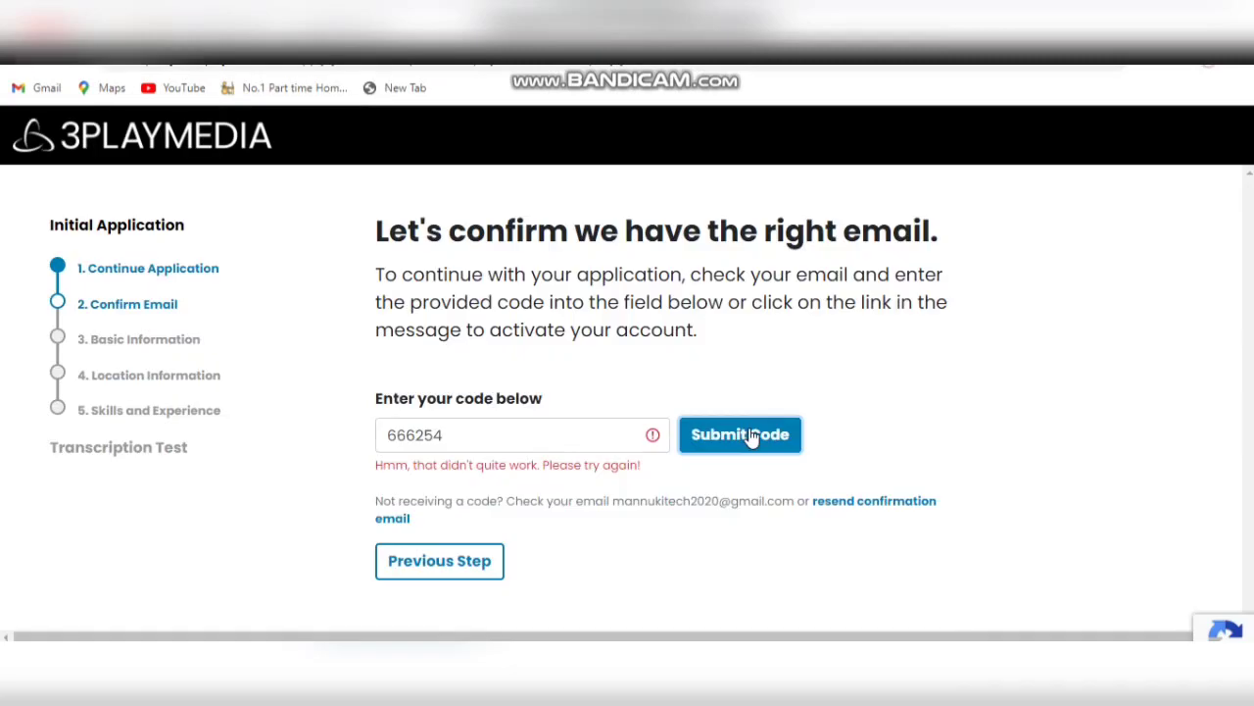
click(748, 435)
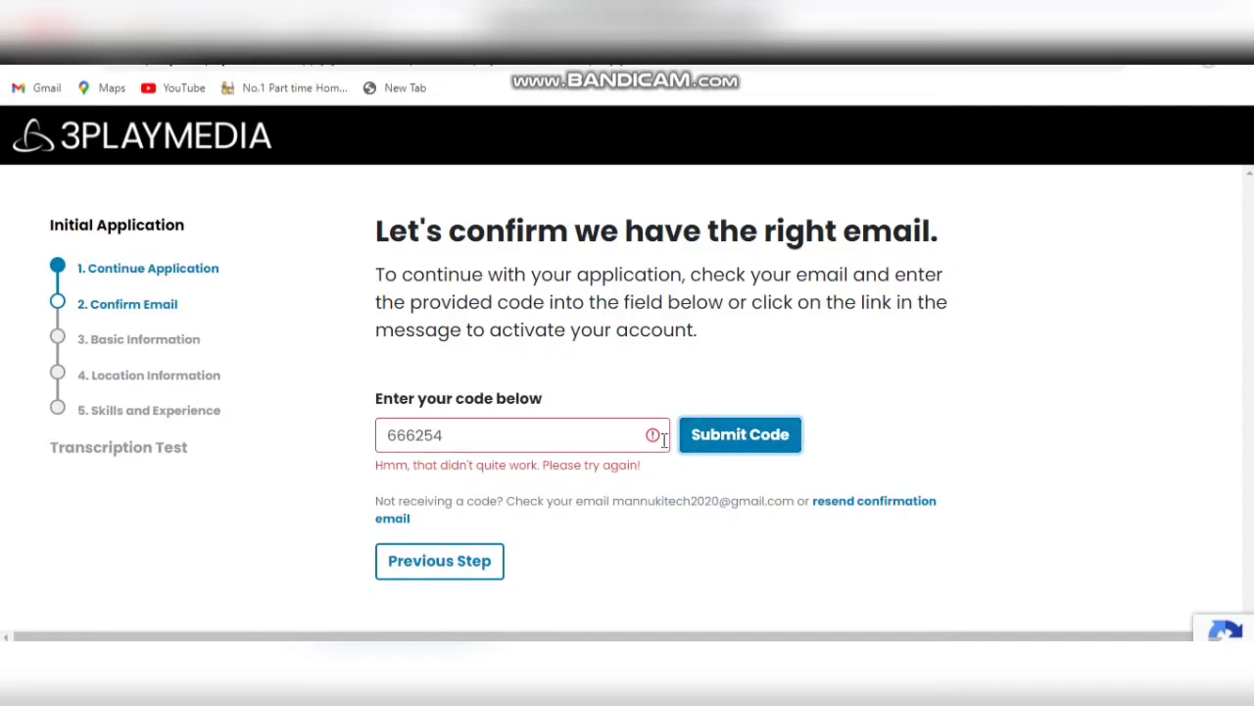
click(546, 438)
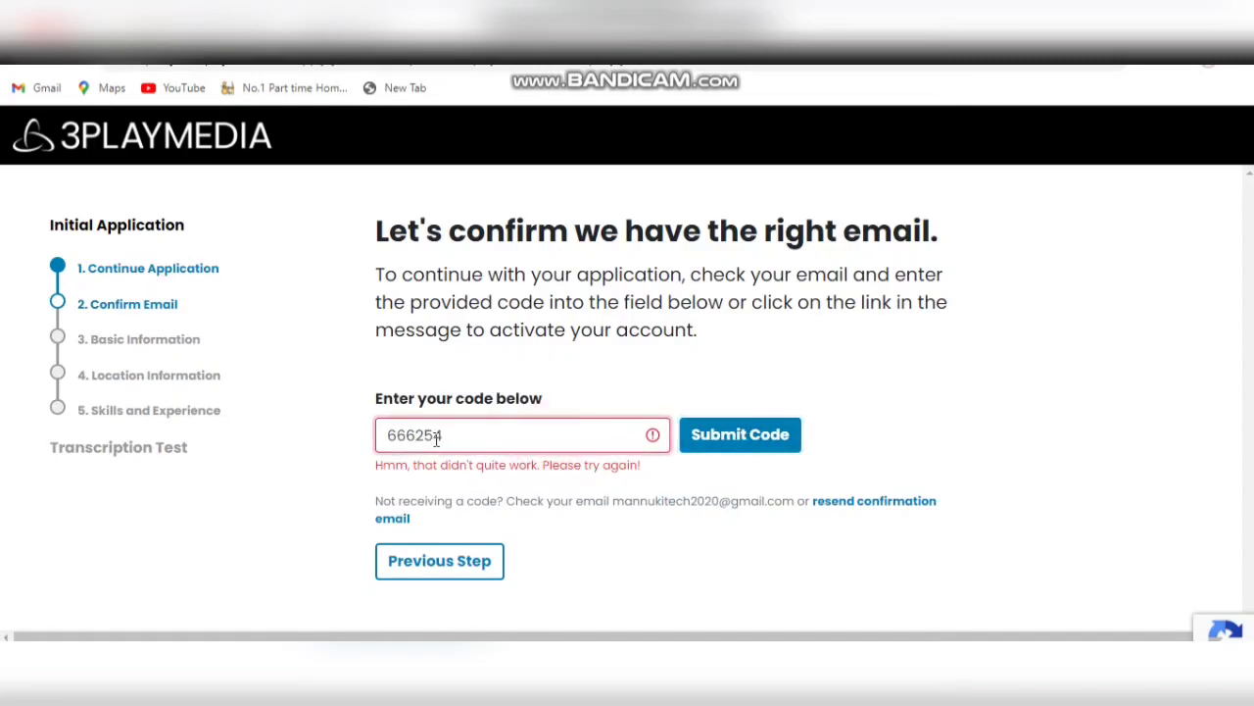
click(416, 440)
click(747, 440)
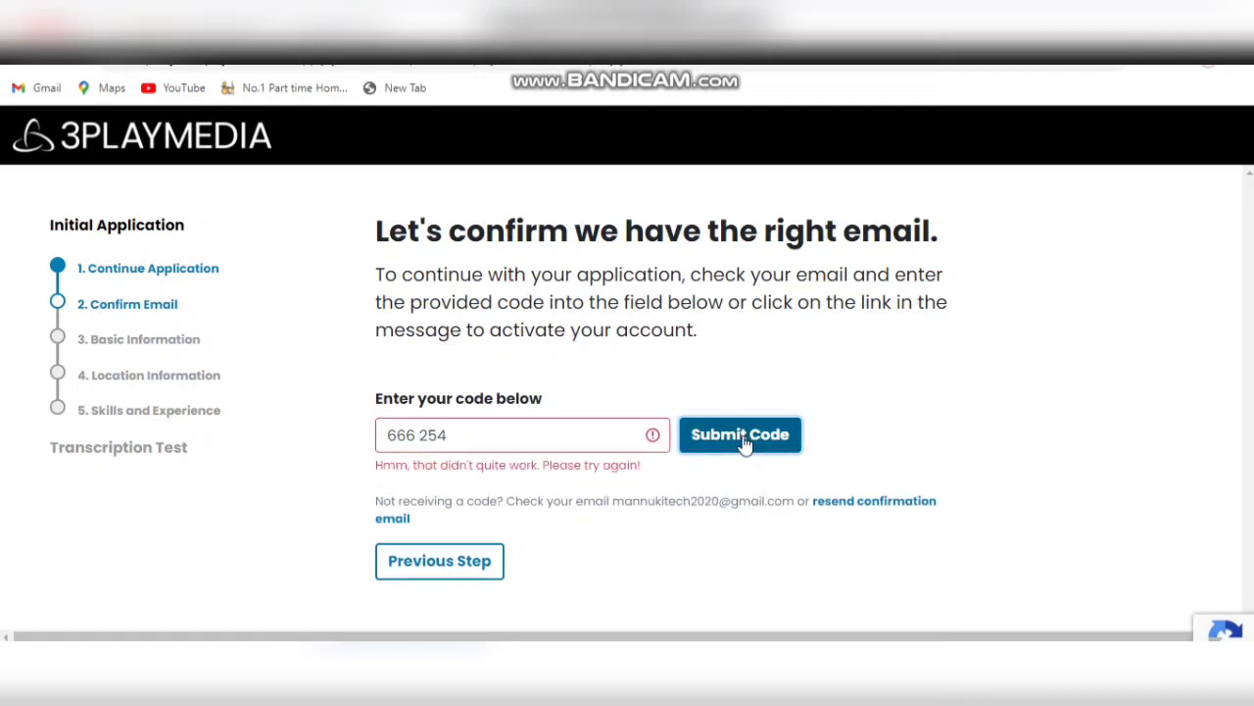
- Request a new confirmation email after the code is rejected and return to Gmail
click(912, 502)
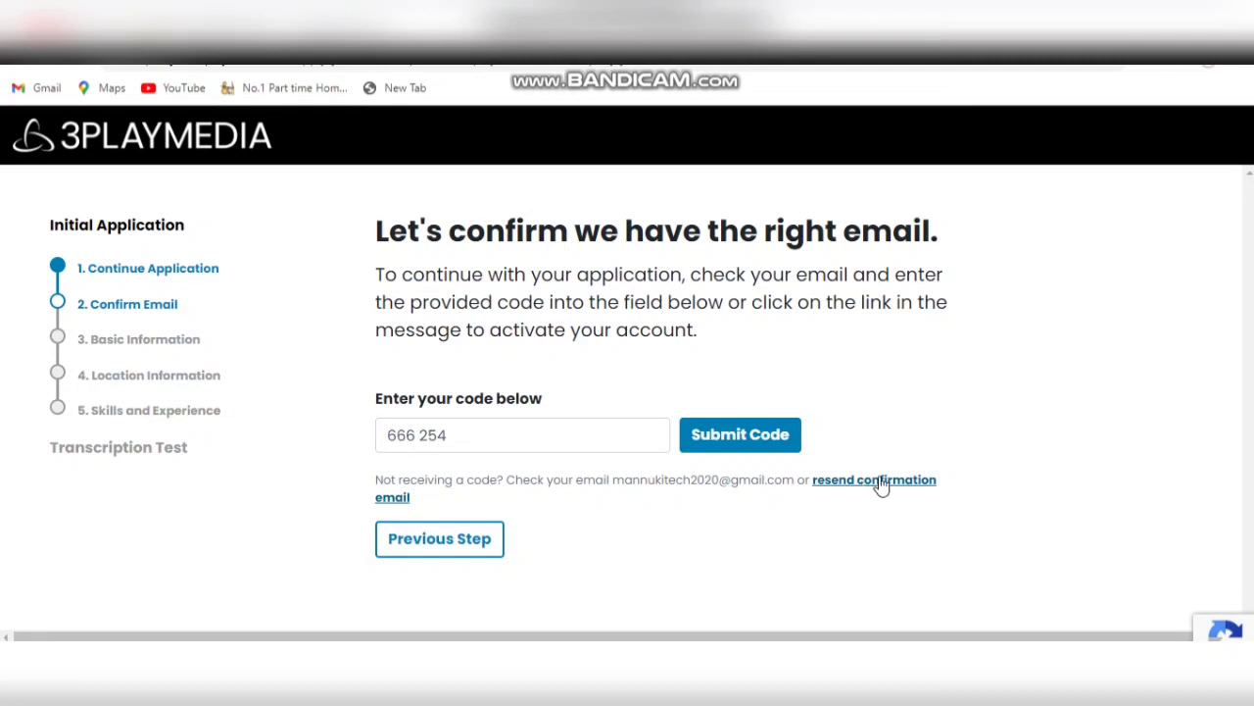
click(880, 485)
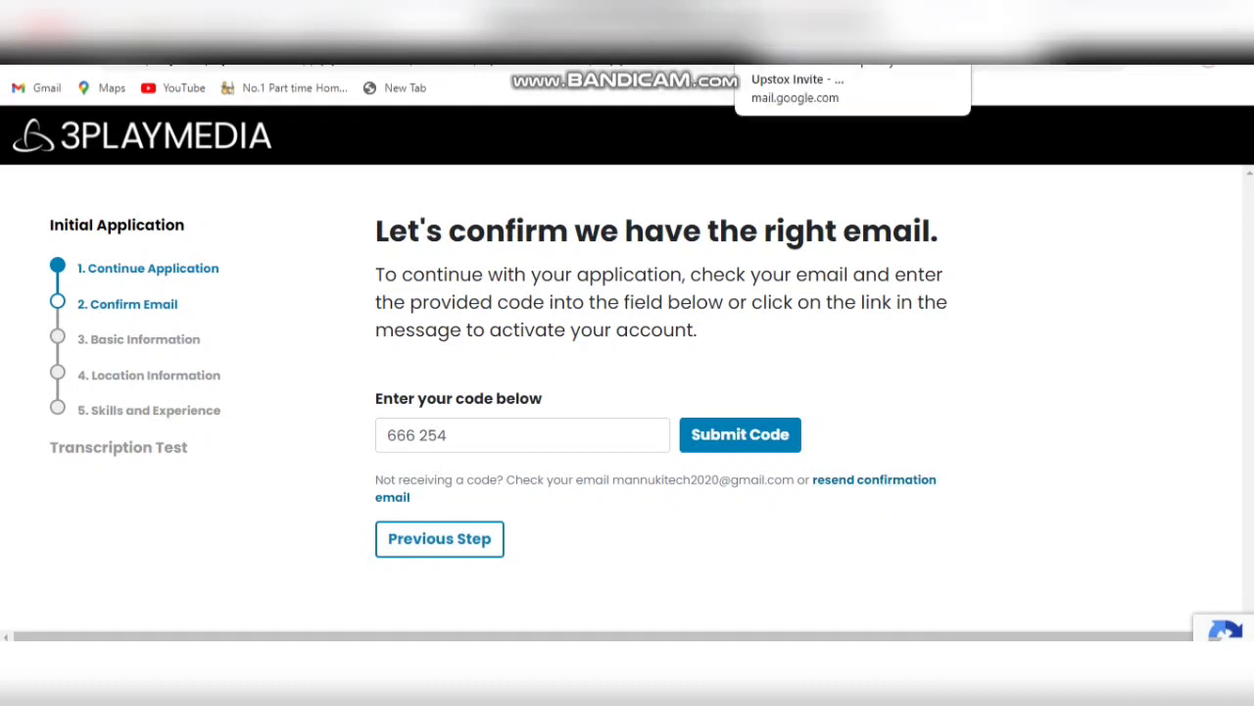
click(804, 22)
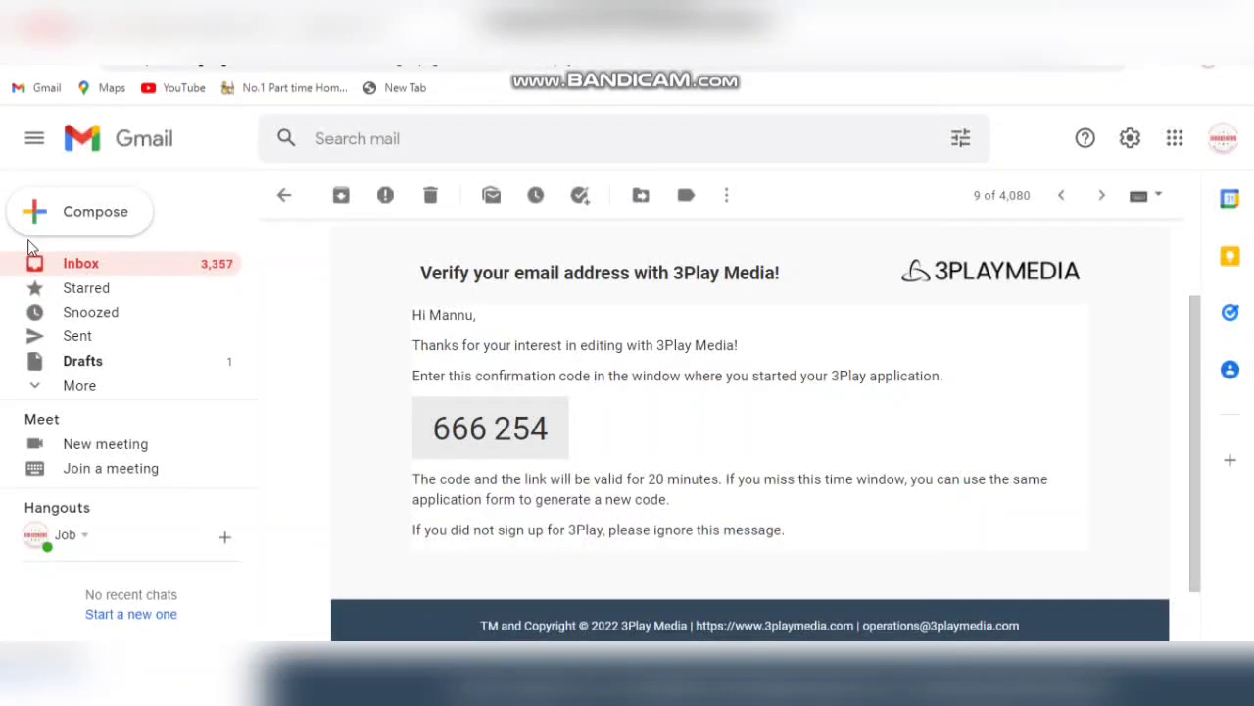
- Open the newest 3PlayMedia verification email, sent at 10:24 AM, and select its new confirmation code
click(90, 264)
click(90, 265)
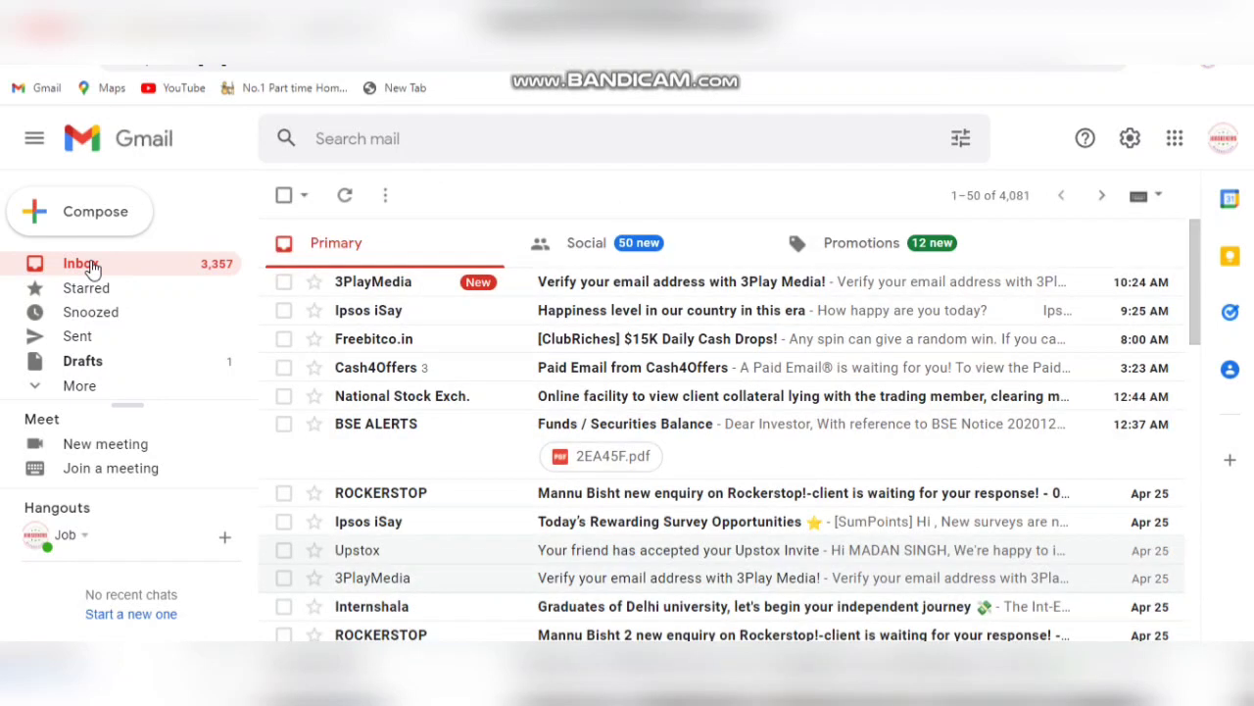
click(639, 283)
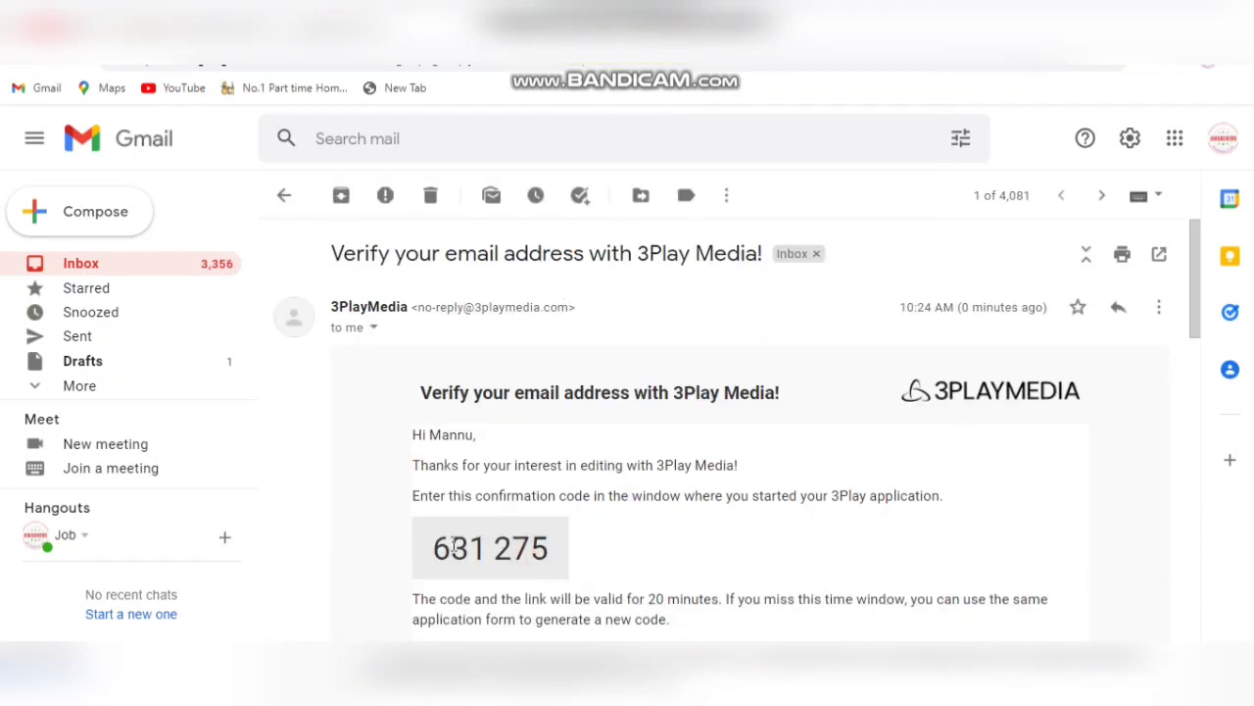
drag(453, 546, 550, 548)
drag(442, 547, 437, 548)
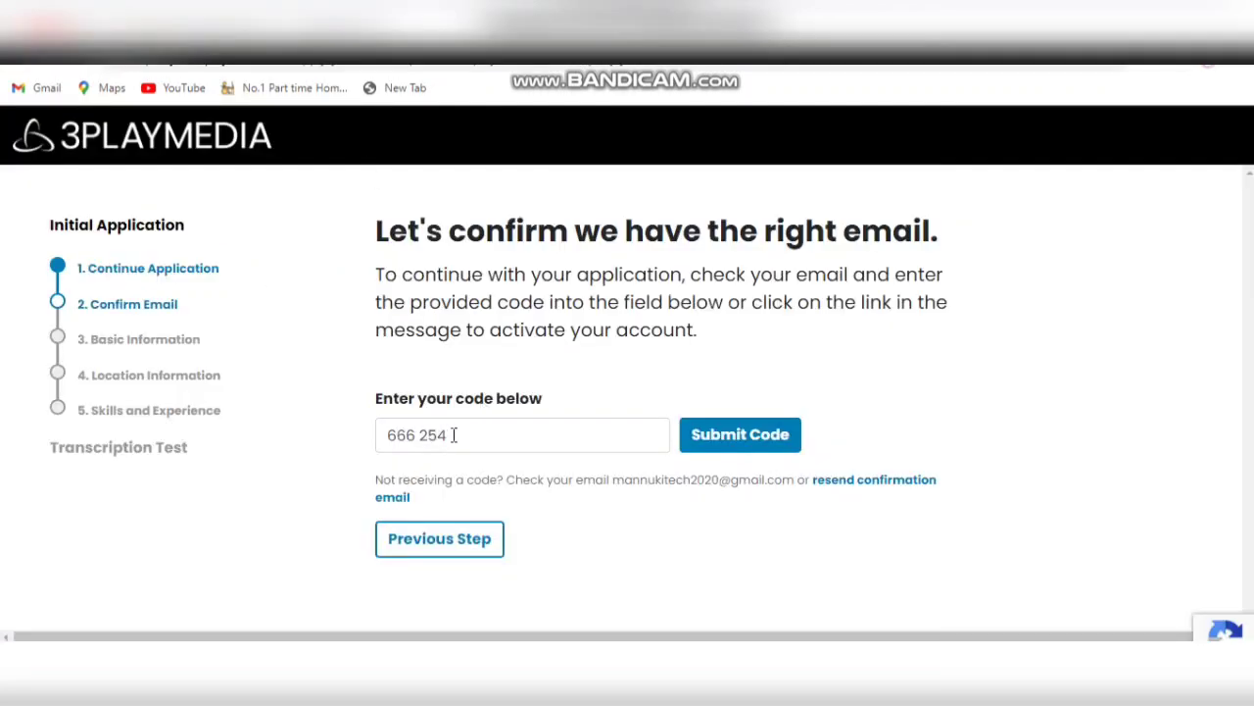
- Replace the old code in the field with the new one and submit it
click(452, 435)
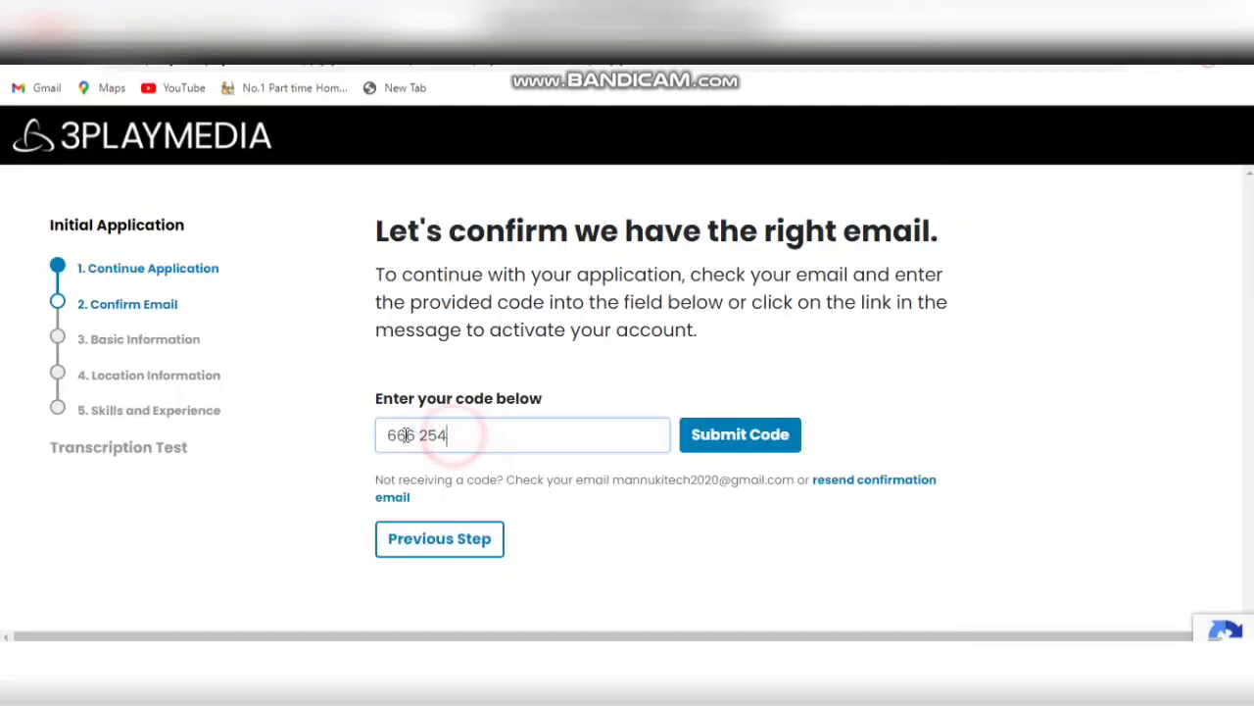
drag(405, 435, 370, 443)
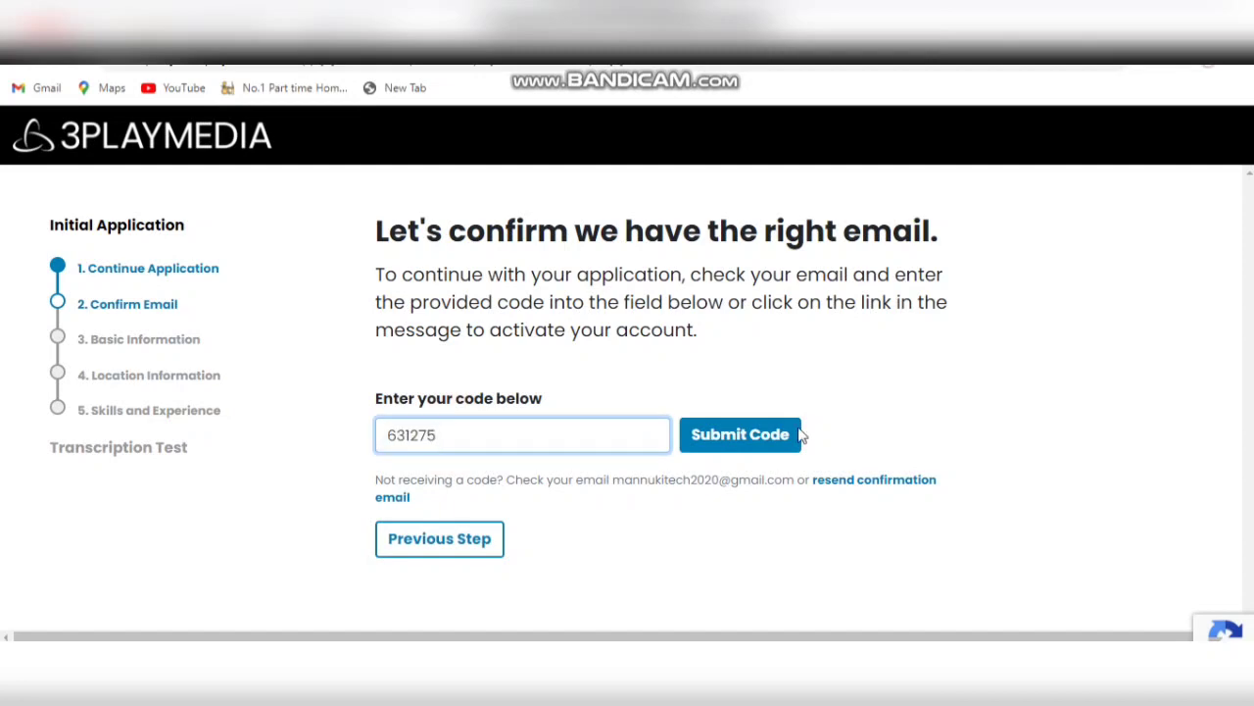
click(770, 447)
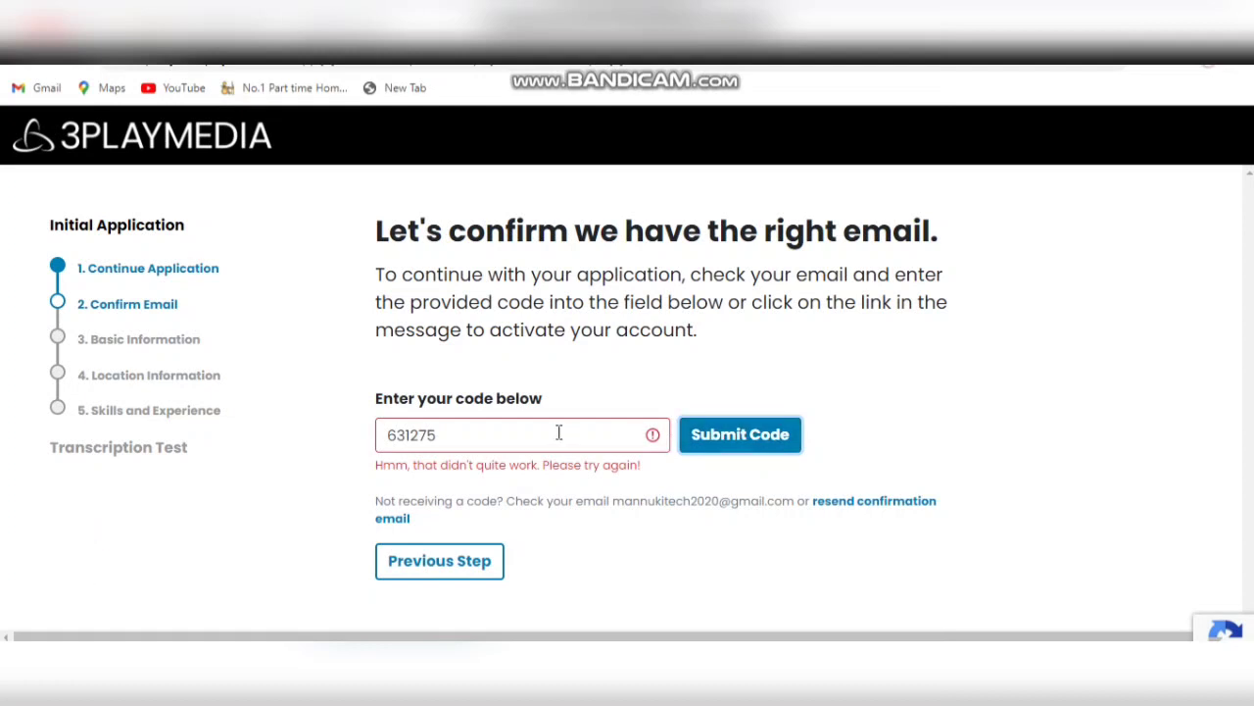
- Resubmit the code with a space between its digit groups, then return to the Gmail email
click(518, 436)
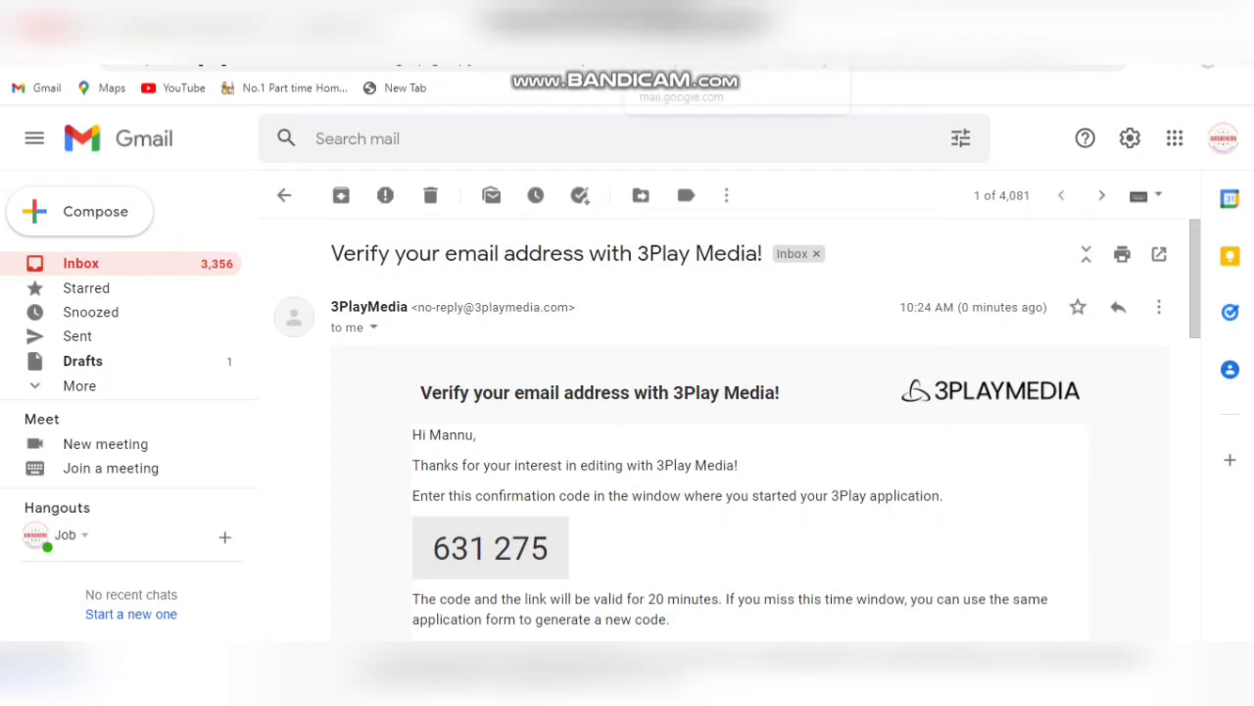
click(206, 34)
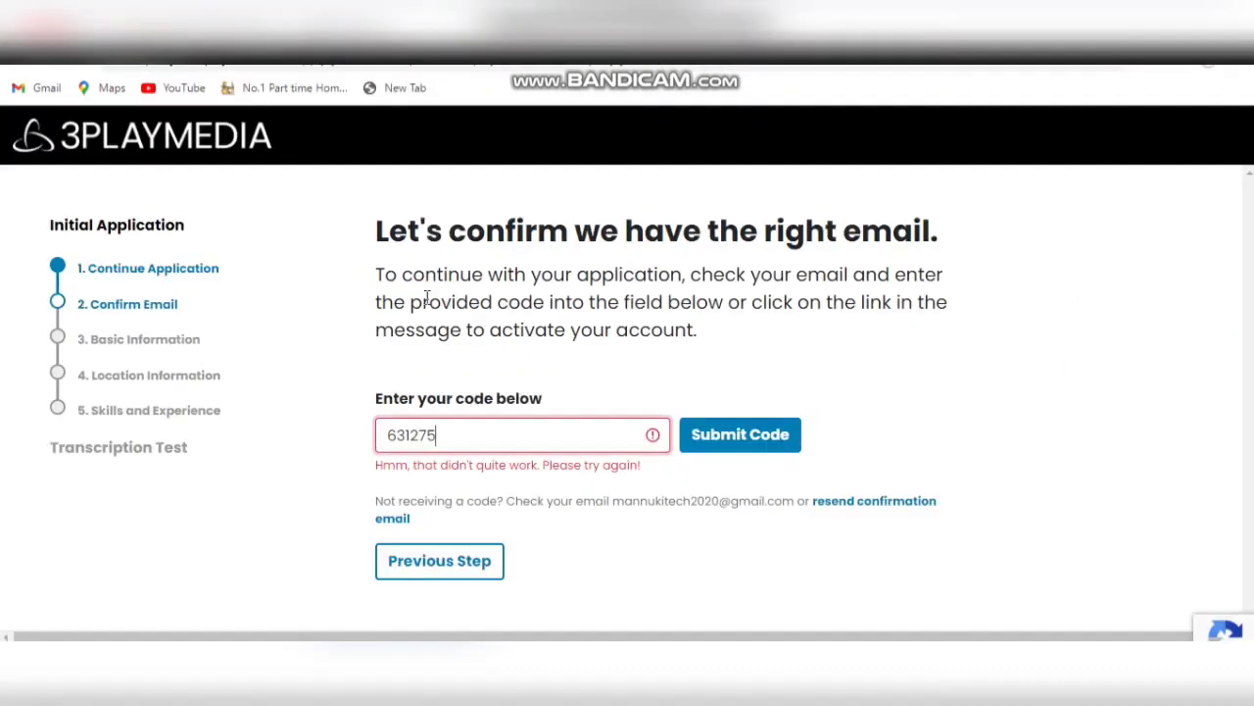
click(412, 437)
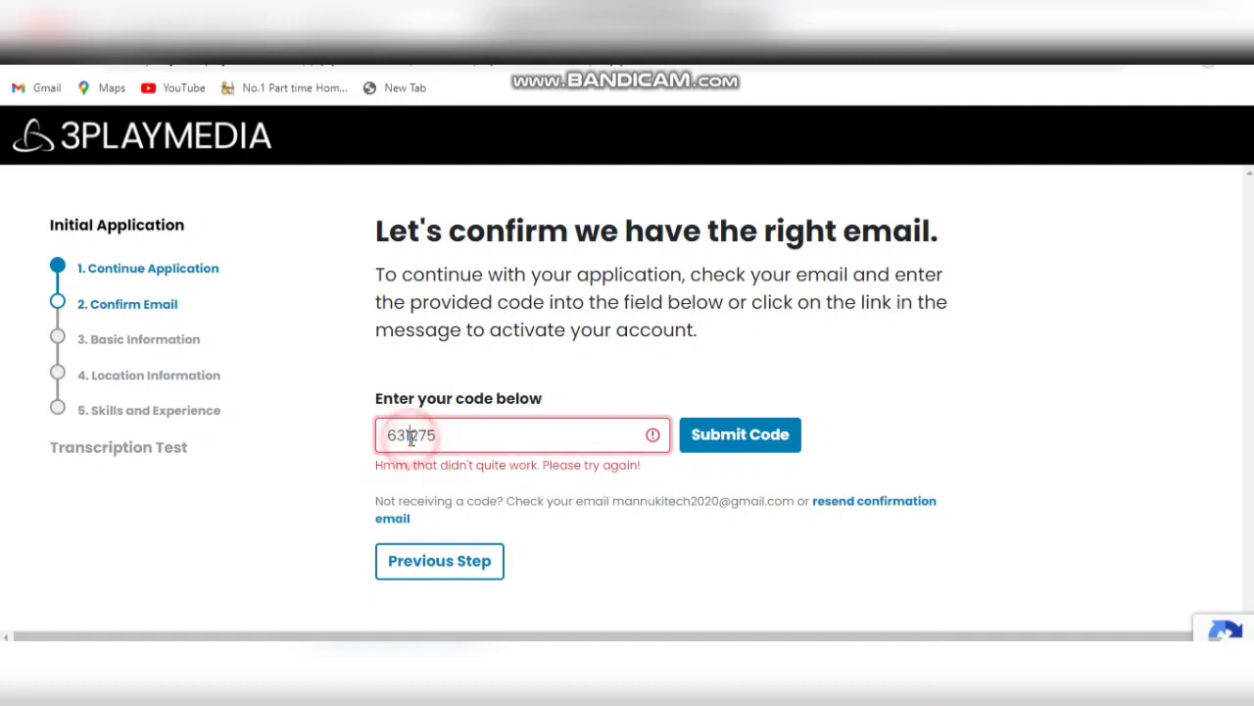
click(773, 441)
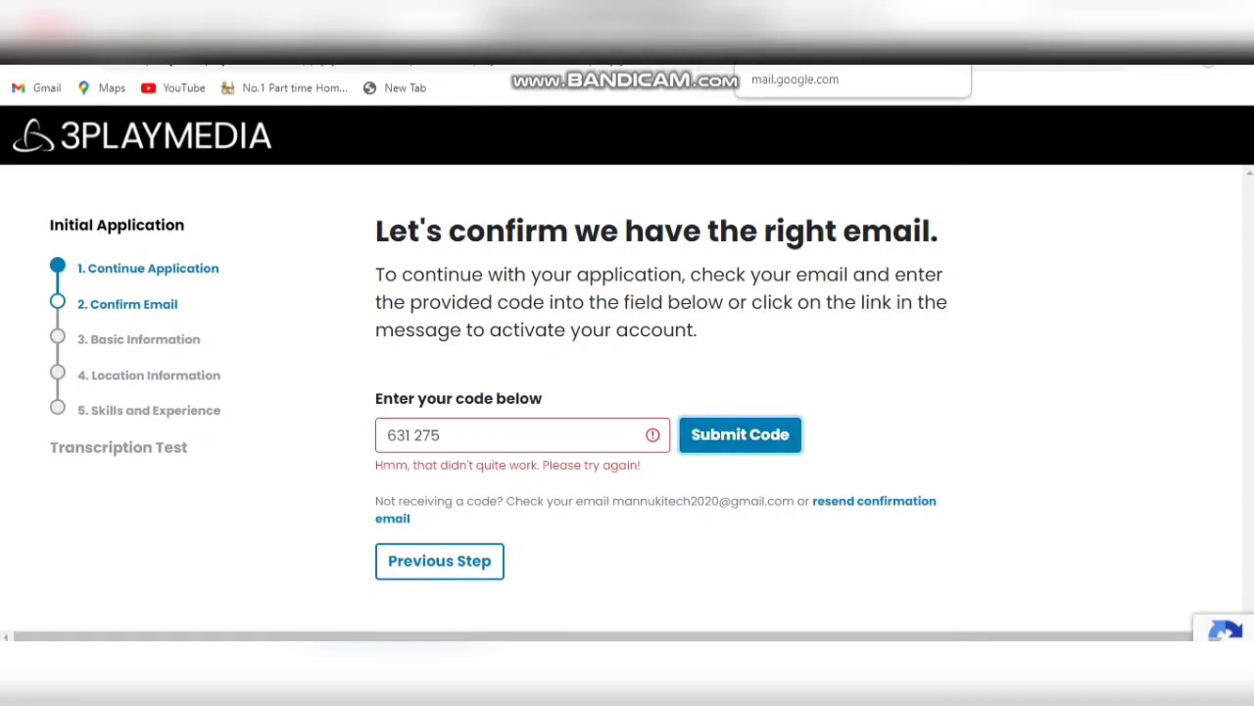
click(803, 22)
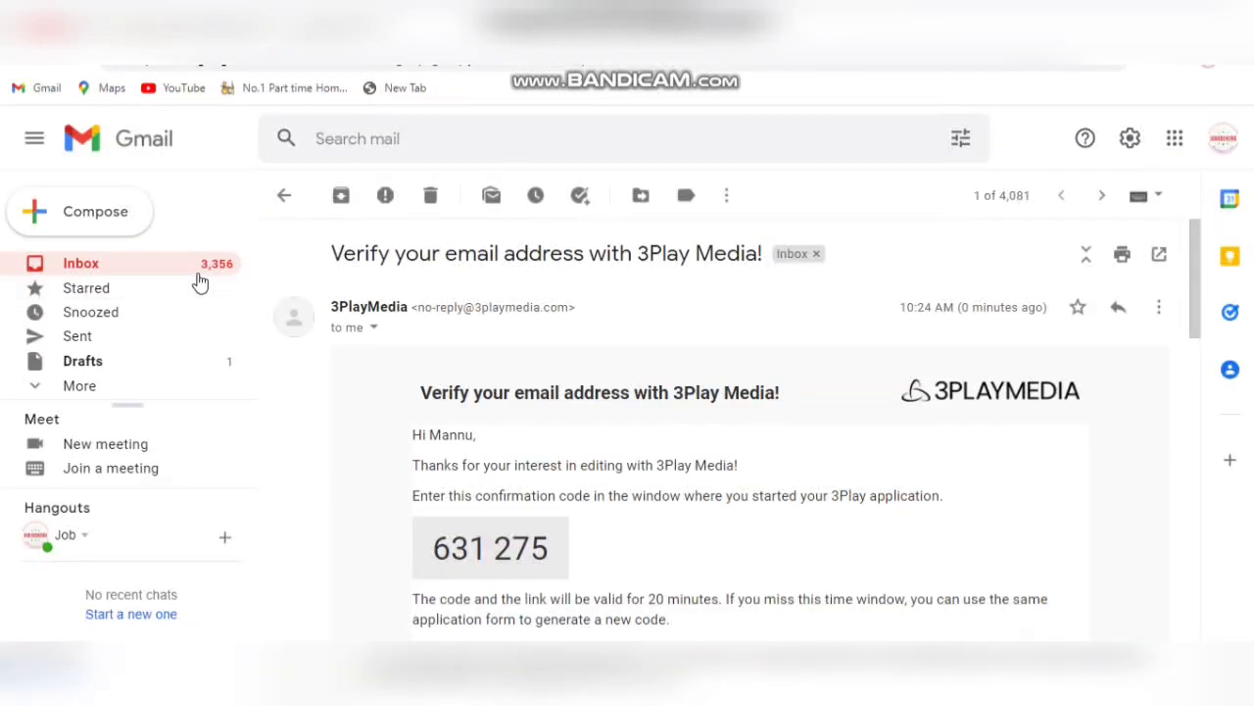
- Open the newest 3Play Media verification email in the Gmail inbox to get its confirmation code
click(182, 273)
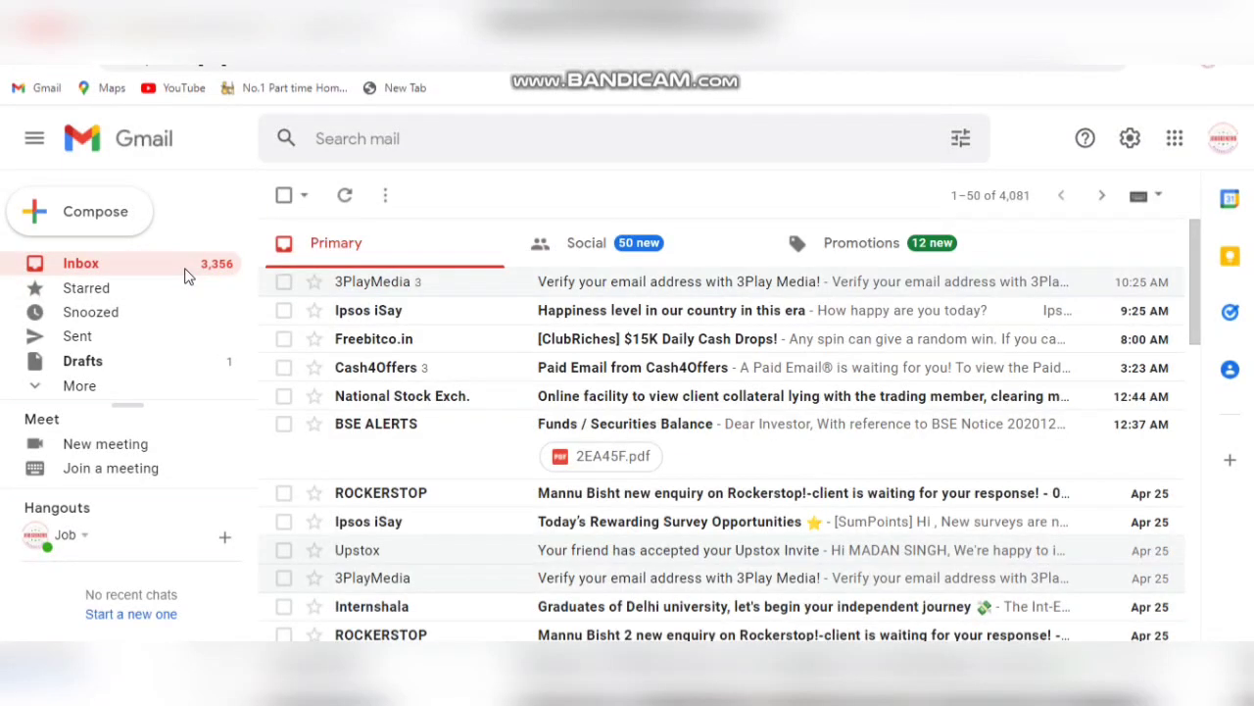
click(1197, 238)
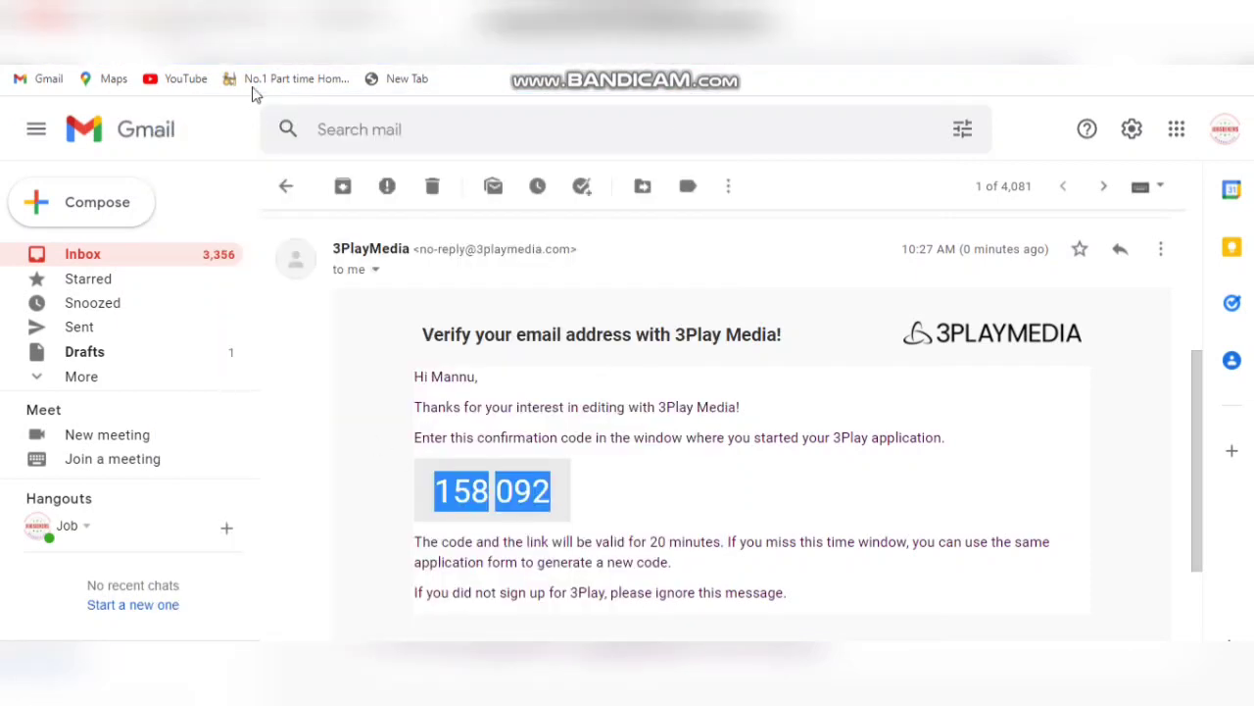
- Replace the old code in the 3Play code field with the newly copied code and submit it
click(132, 10)
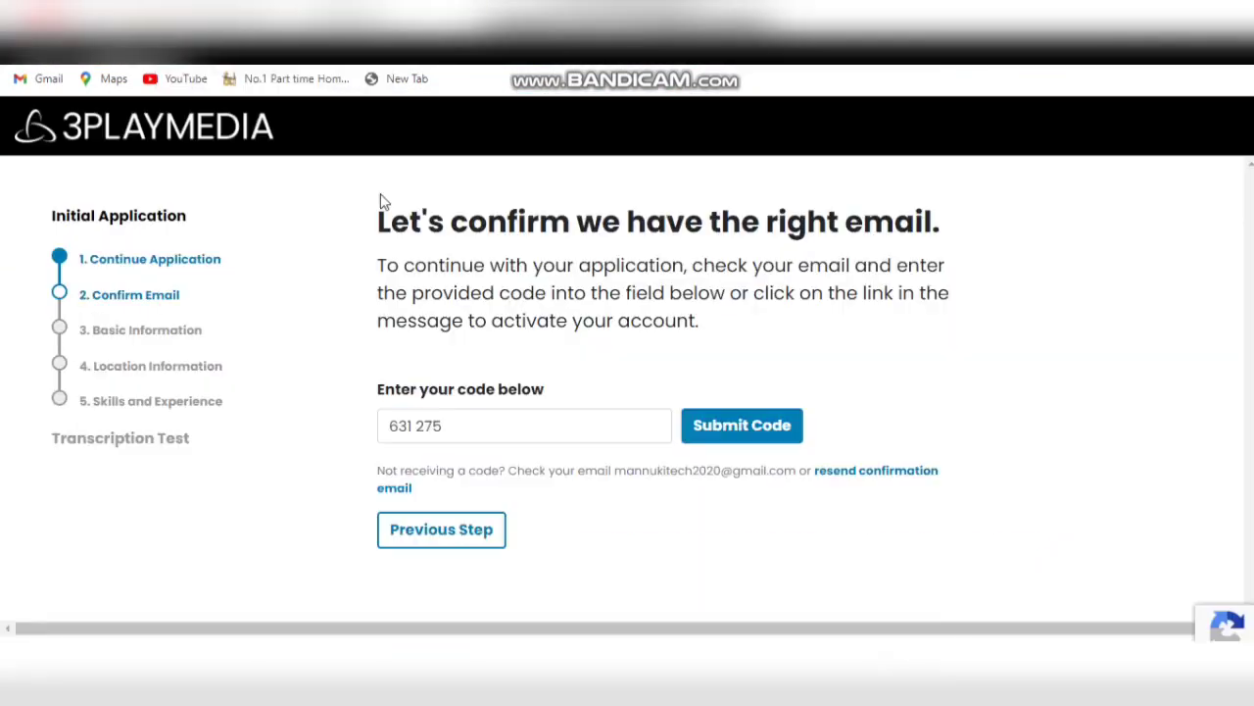
click(458, 421)
drag(459, 422, 353, 426)
click(743, 426)
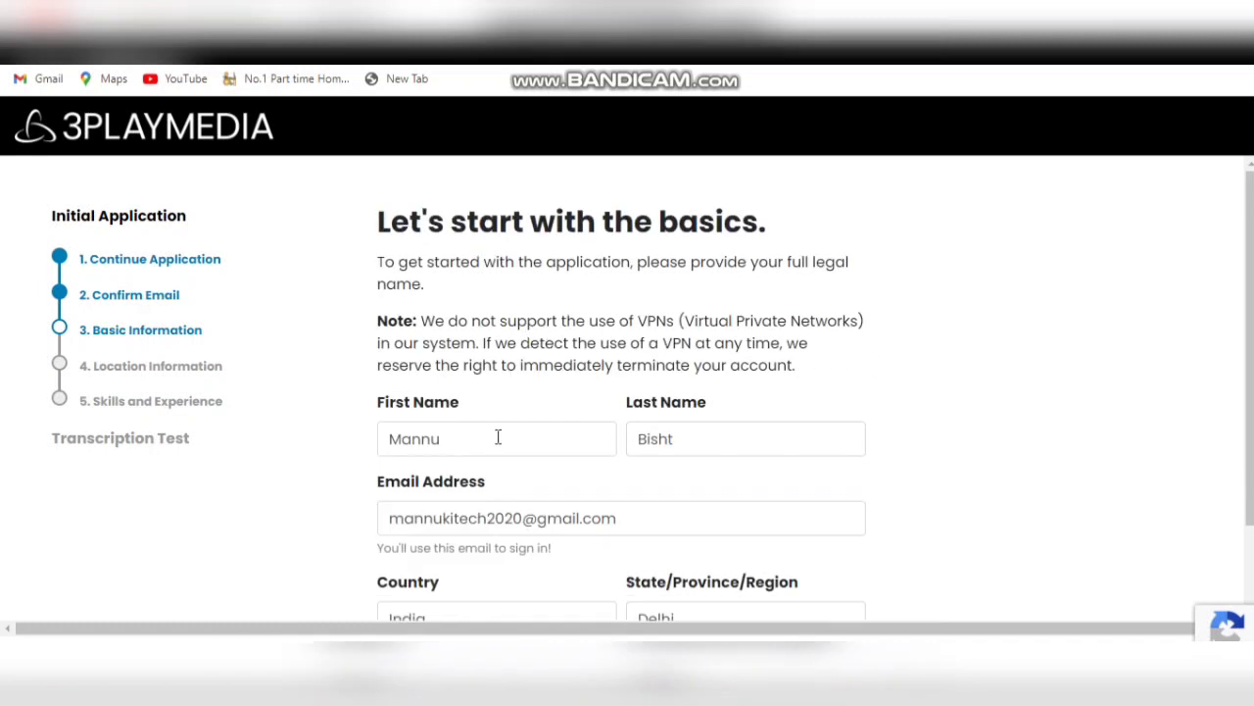
- Save the prefilled Basic Information and Location Information pages to reach Skills and Experience
click(1250, 182)
drag(1250, 182, 1250, 267)
click(604, 601)
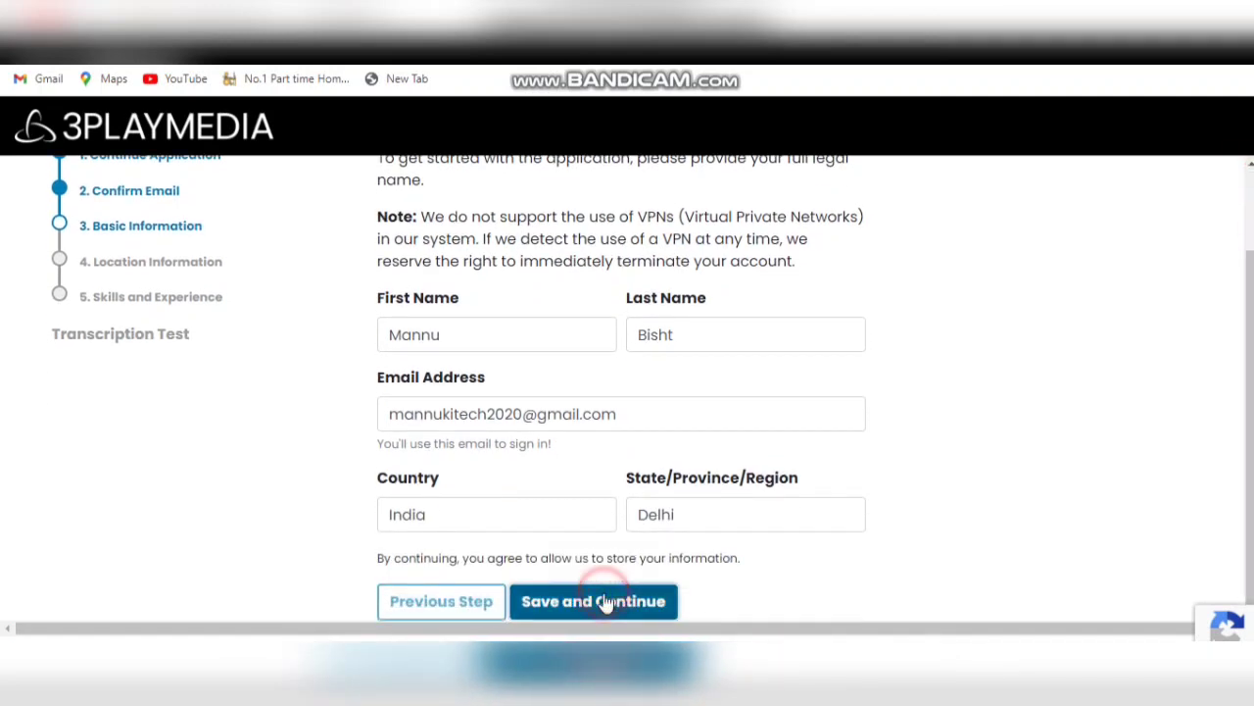
click(605, 600)
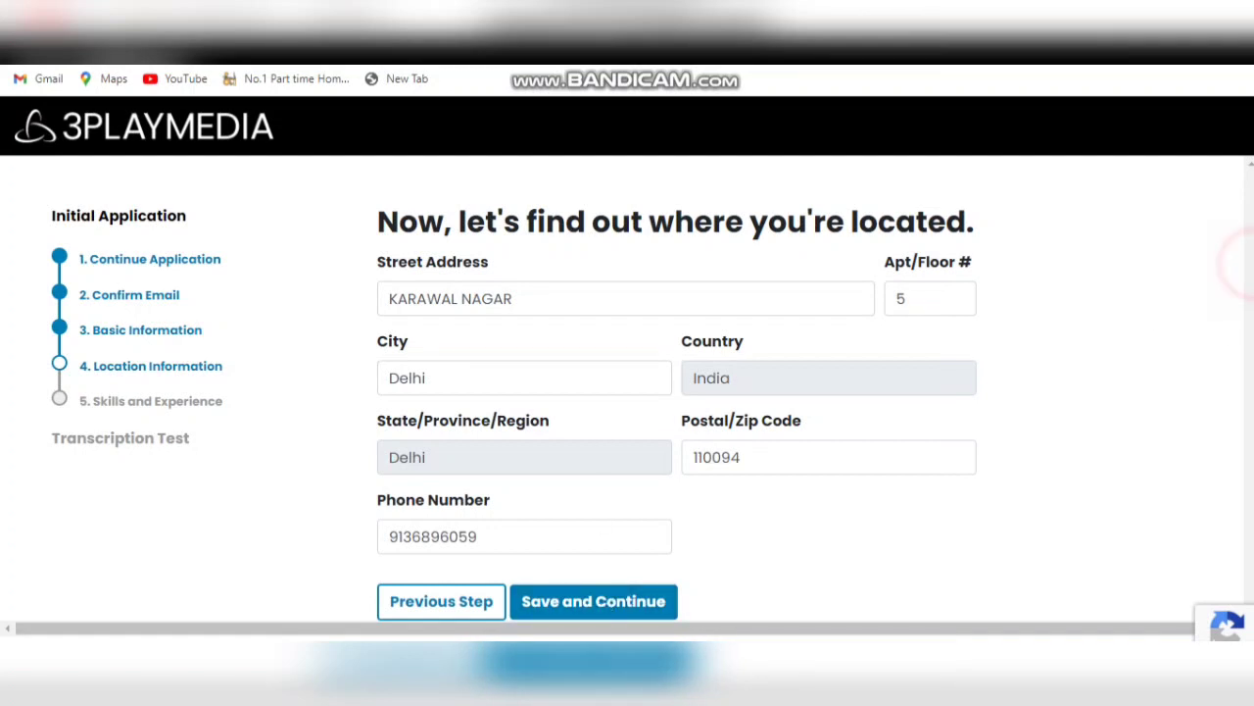
click(575, 604)
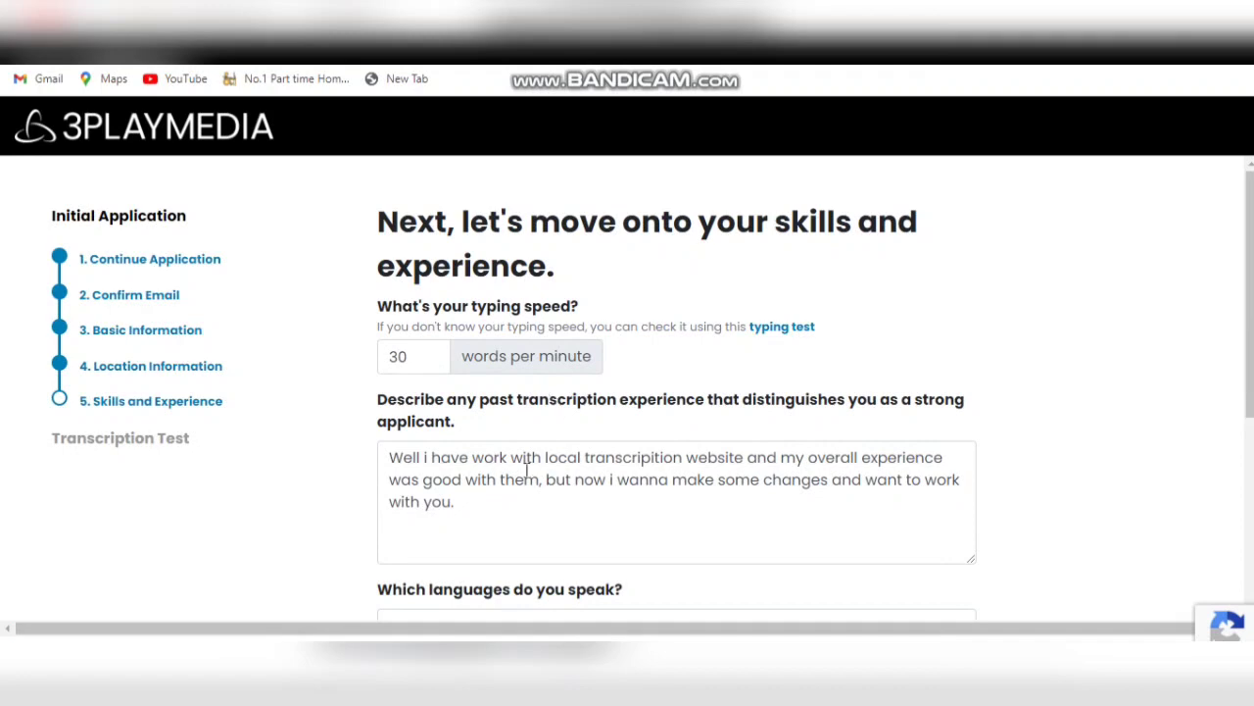
- Save the prefilled Skills and Experience details and continue to the Transcription Test page
drag(1250, 284, 1249, 471)
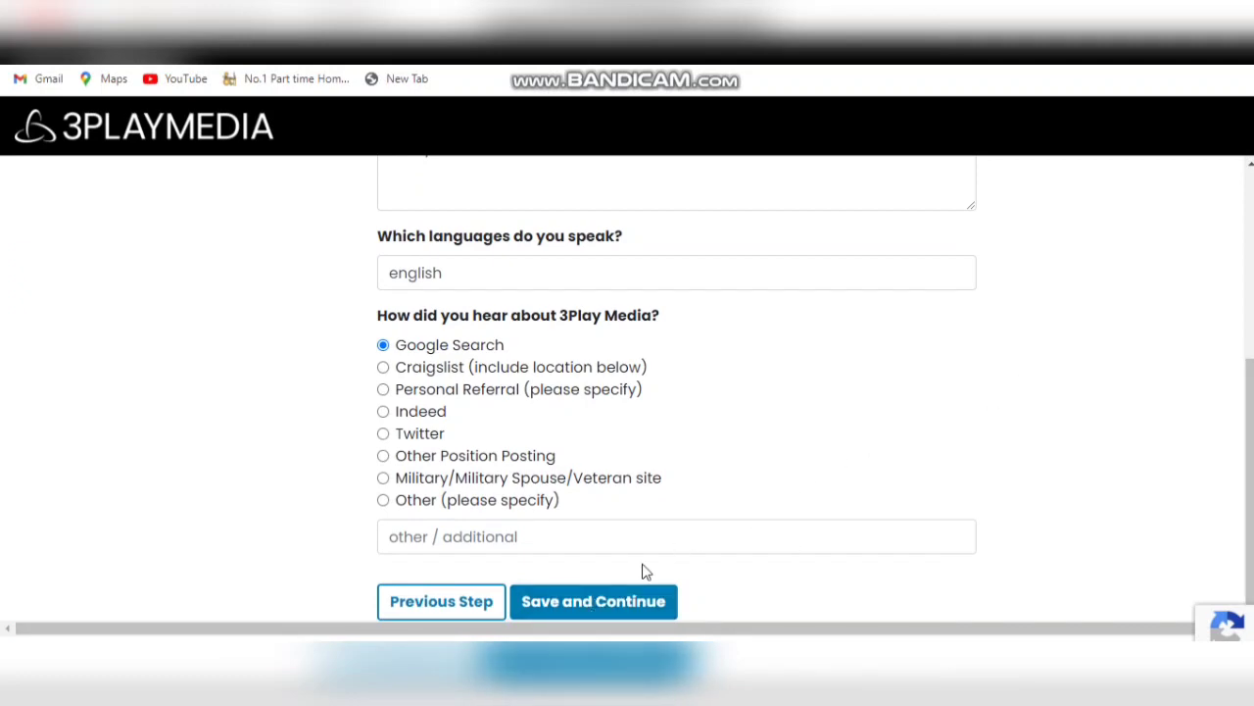
click(604, 608)
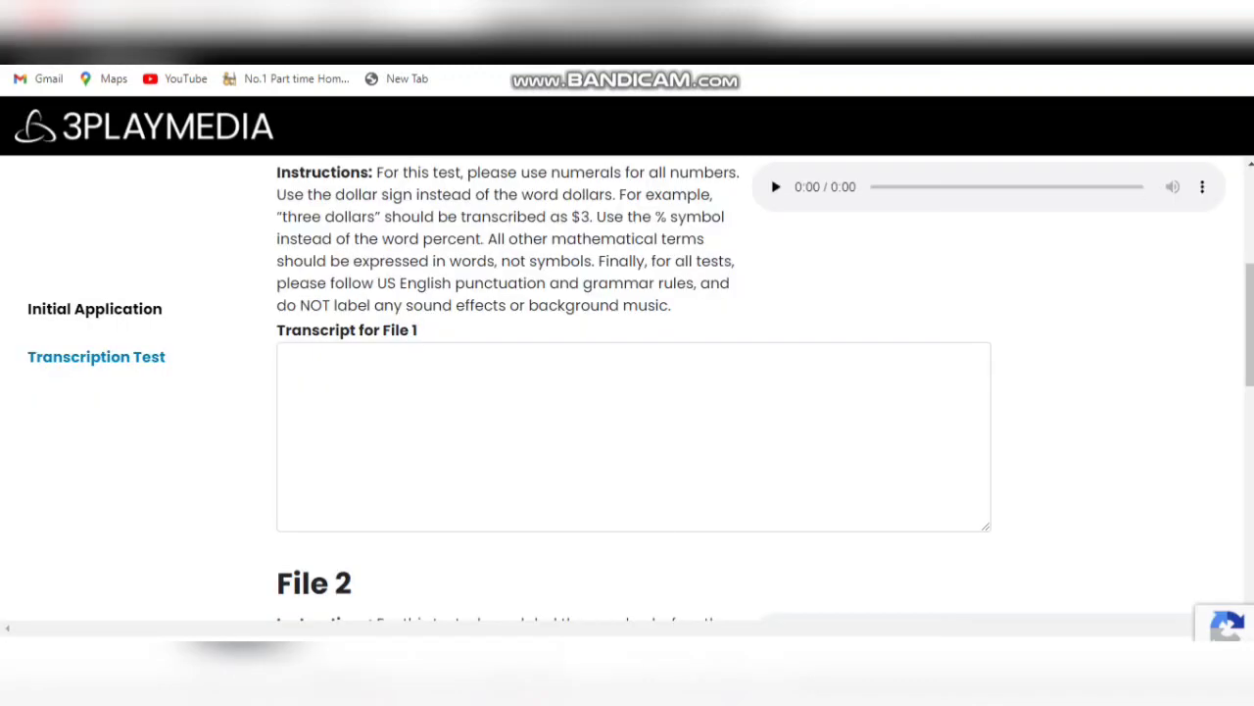
- Play the File 1 audio clip, replay it from the start, then stop playback
scroll(714, 427, up, 4)
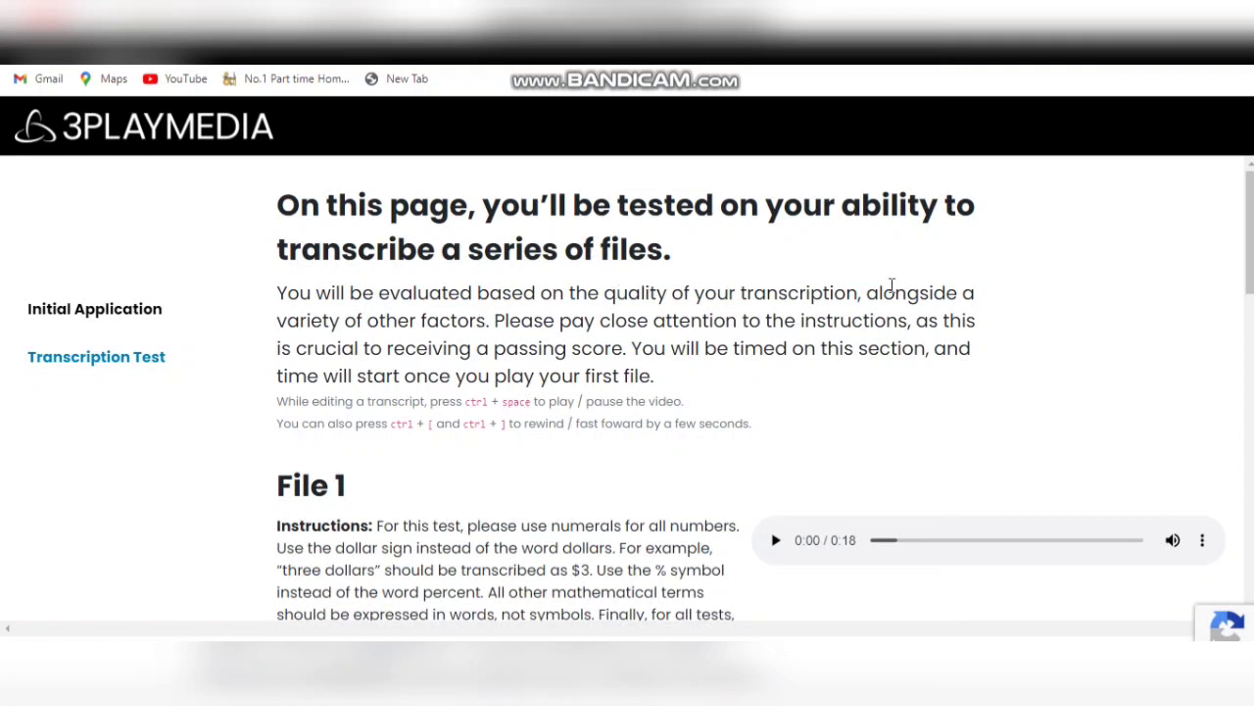
scroll(627, 392, down, 2)
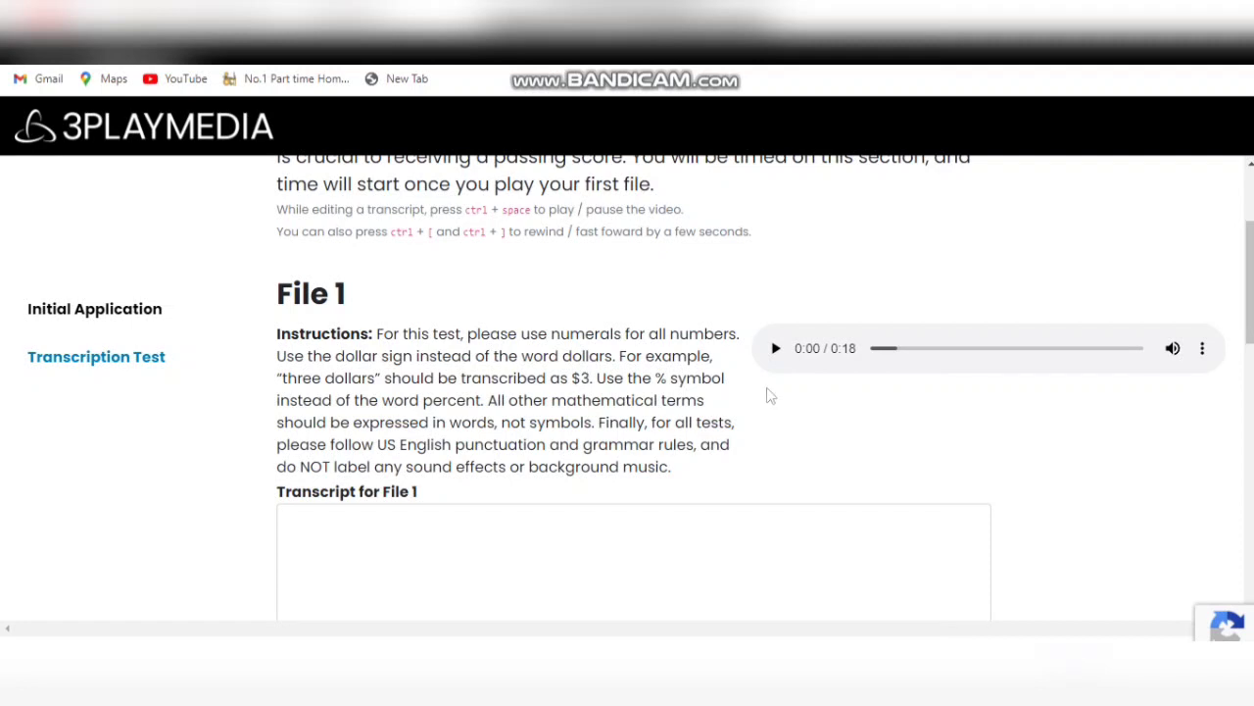
click(774, 349)
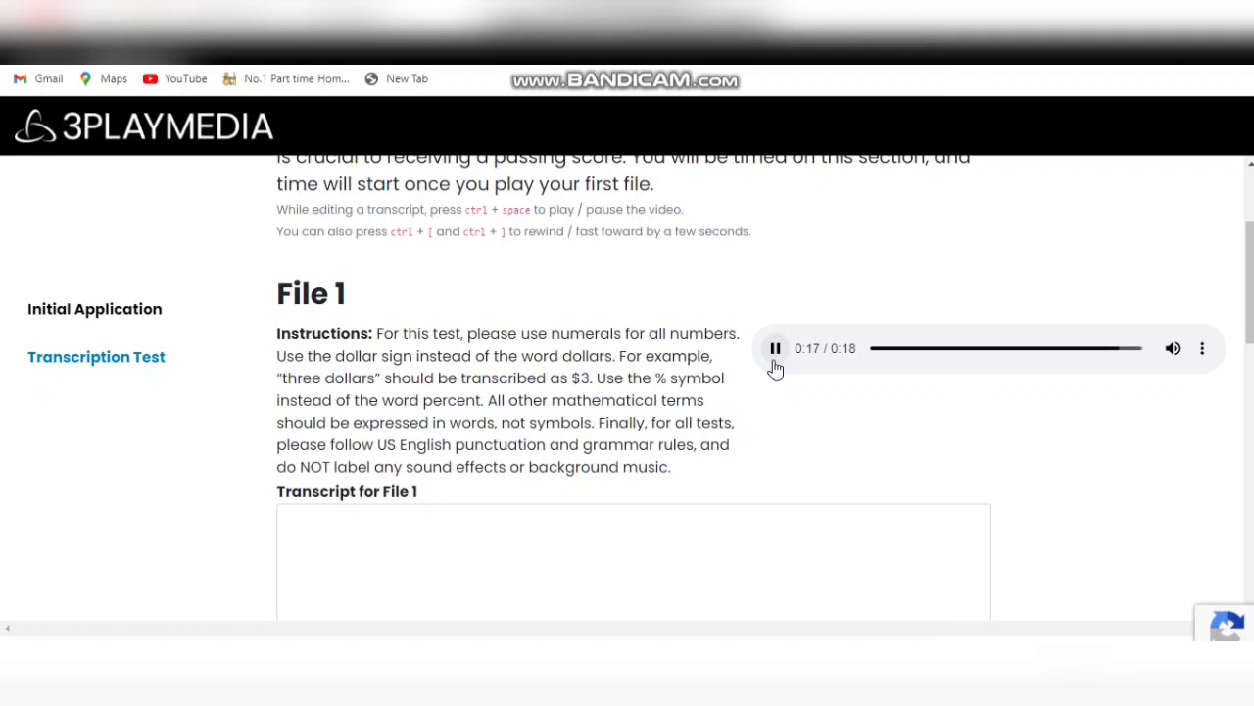
click(775, 351)
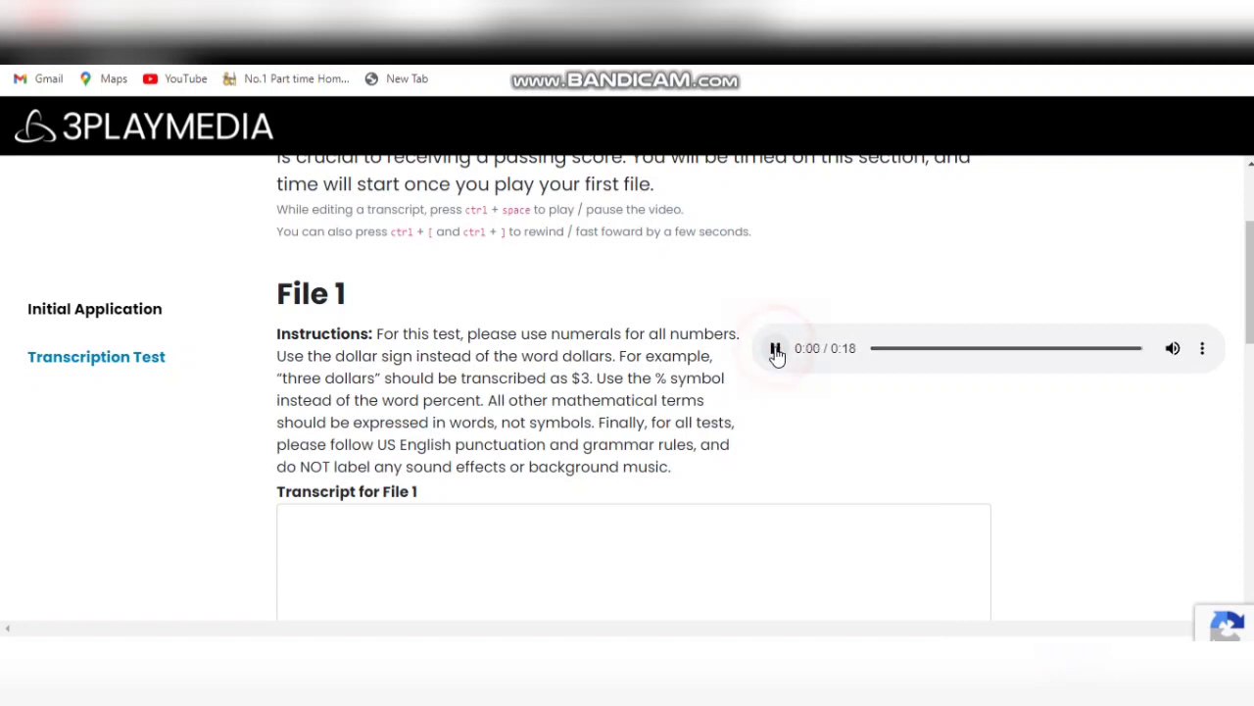
click(775, 350)
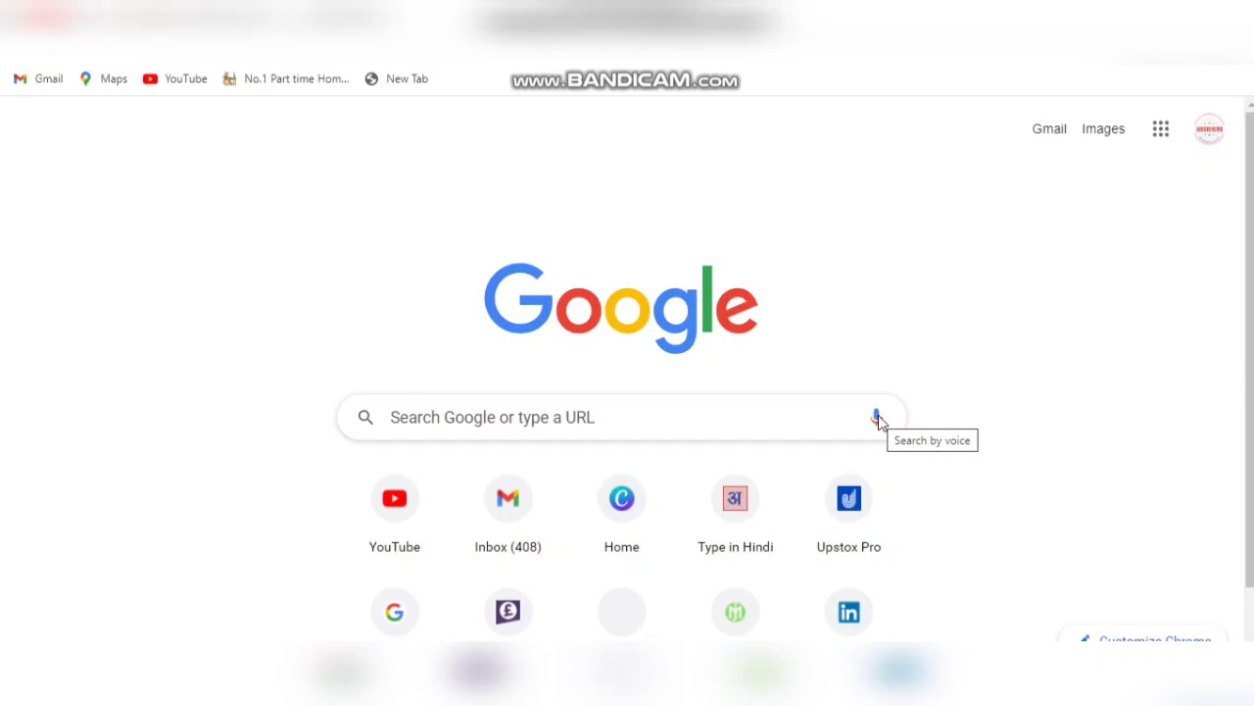
- Search Google for 'transaltion' to bring up Google's built-in translator
click(715, 419)
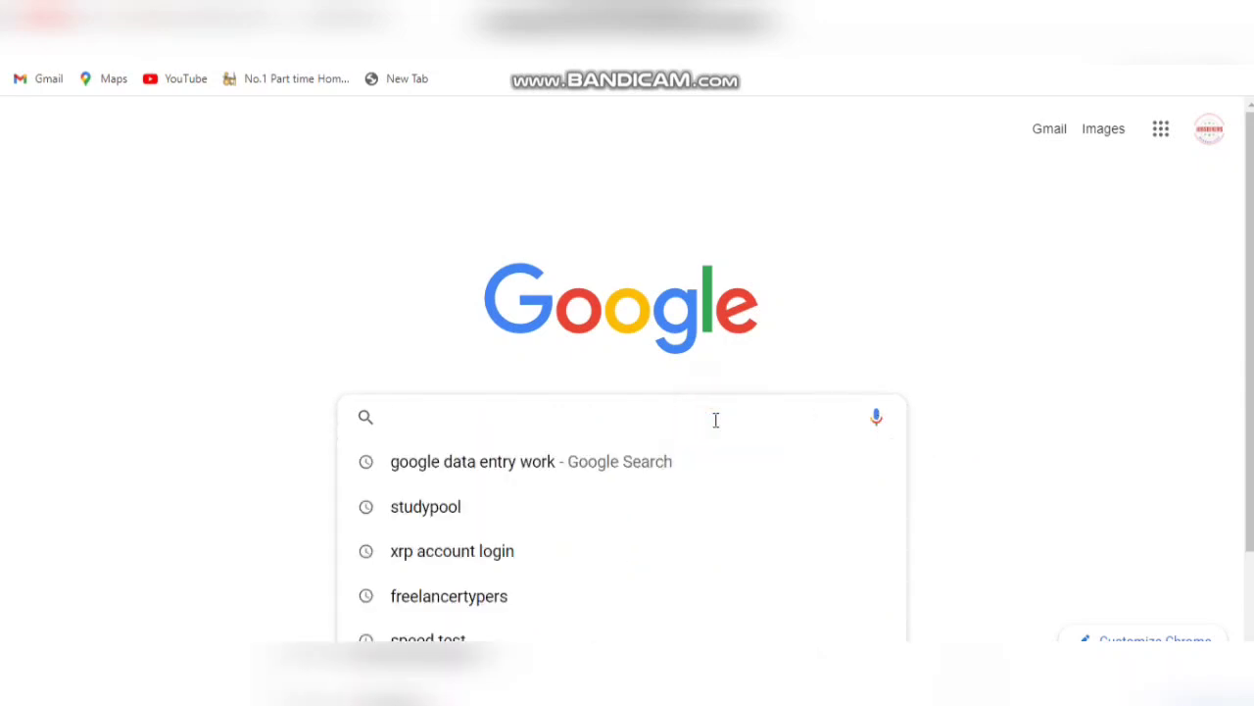
text(transaltion)
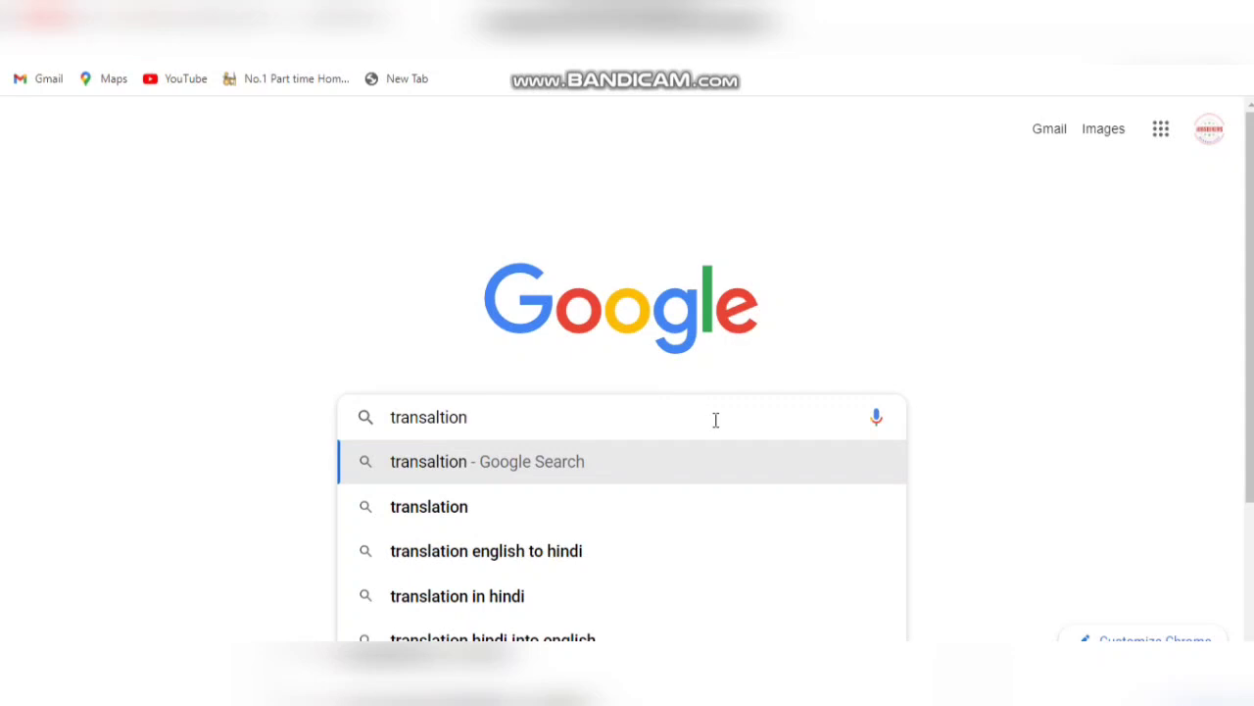
key(Return)
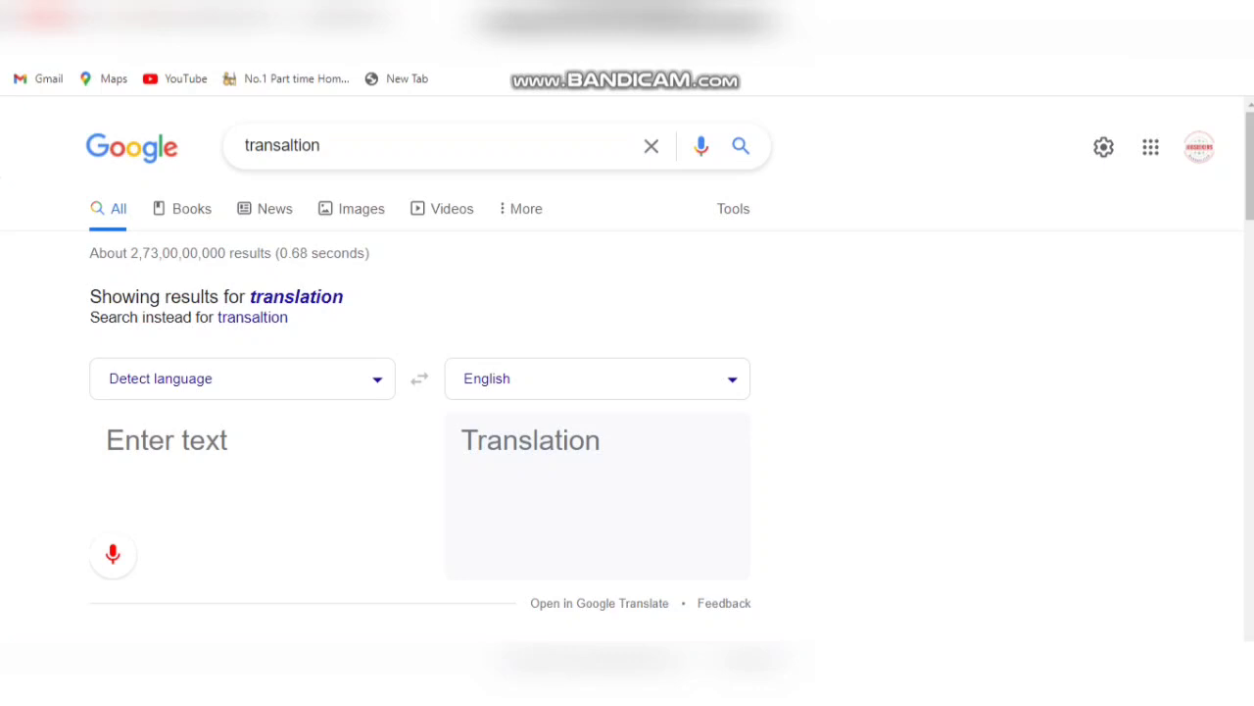
- Play the File 1 audio and capture it with the Google translator's voice input
click(373, 15)
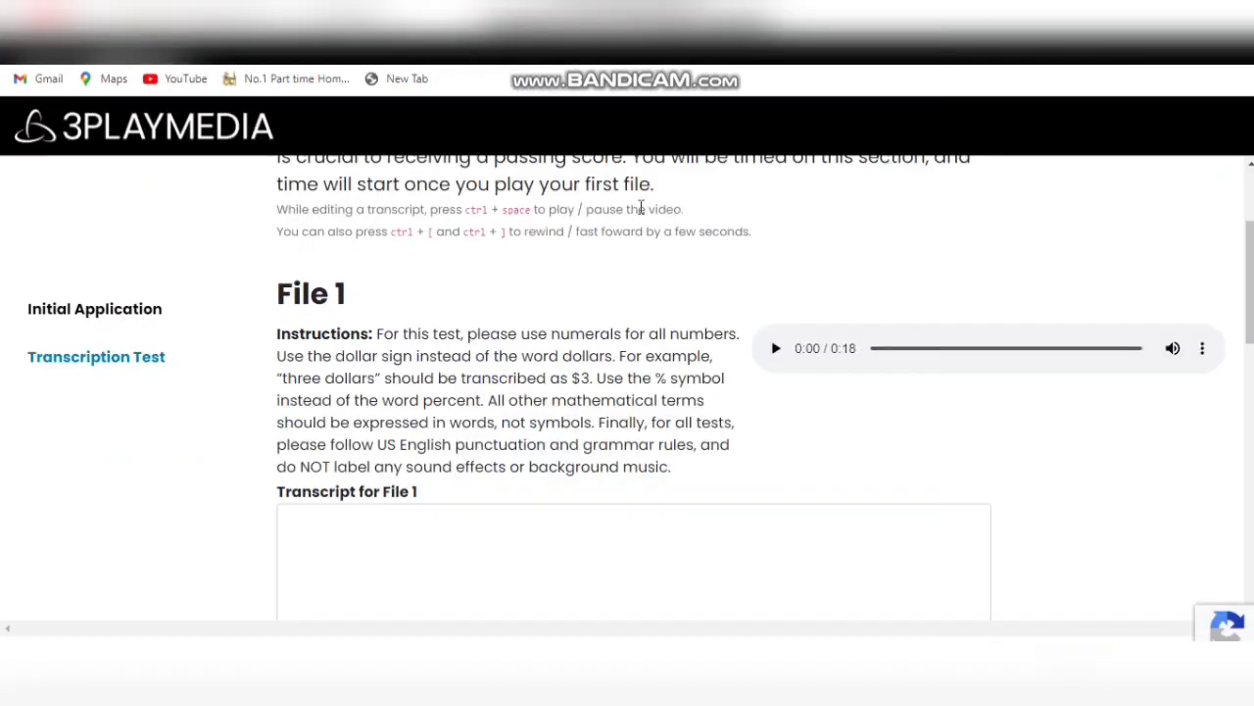
click(775, 349)
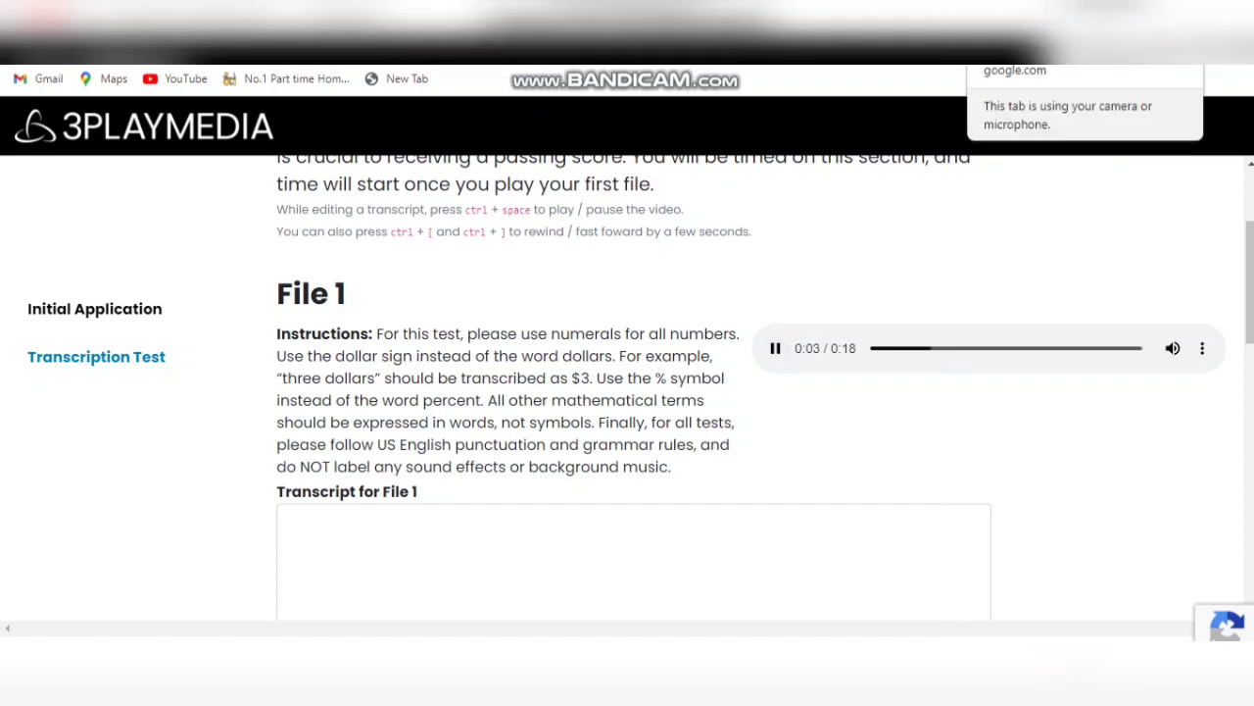
click(1039, 18)
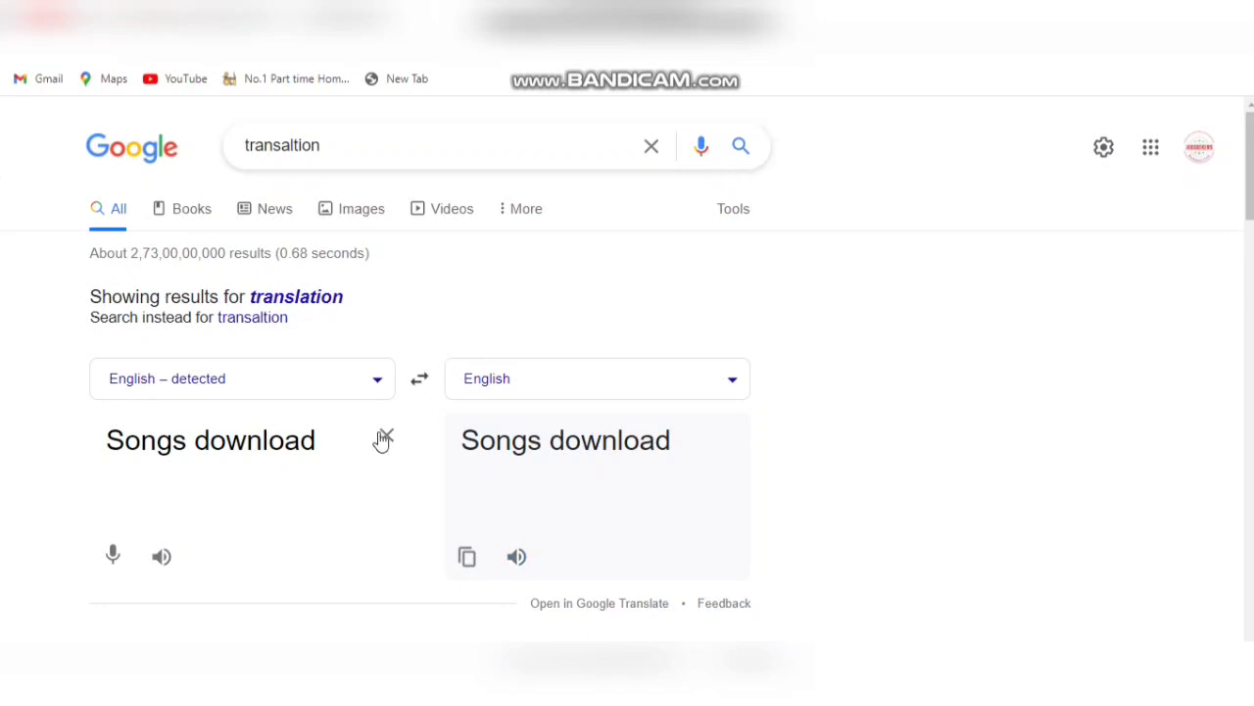
click(114, 560)
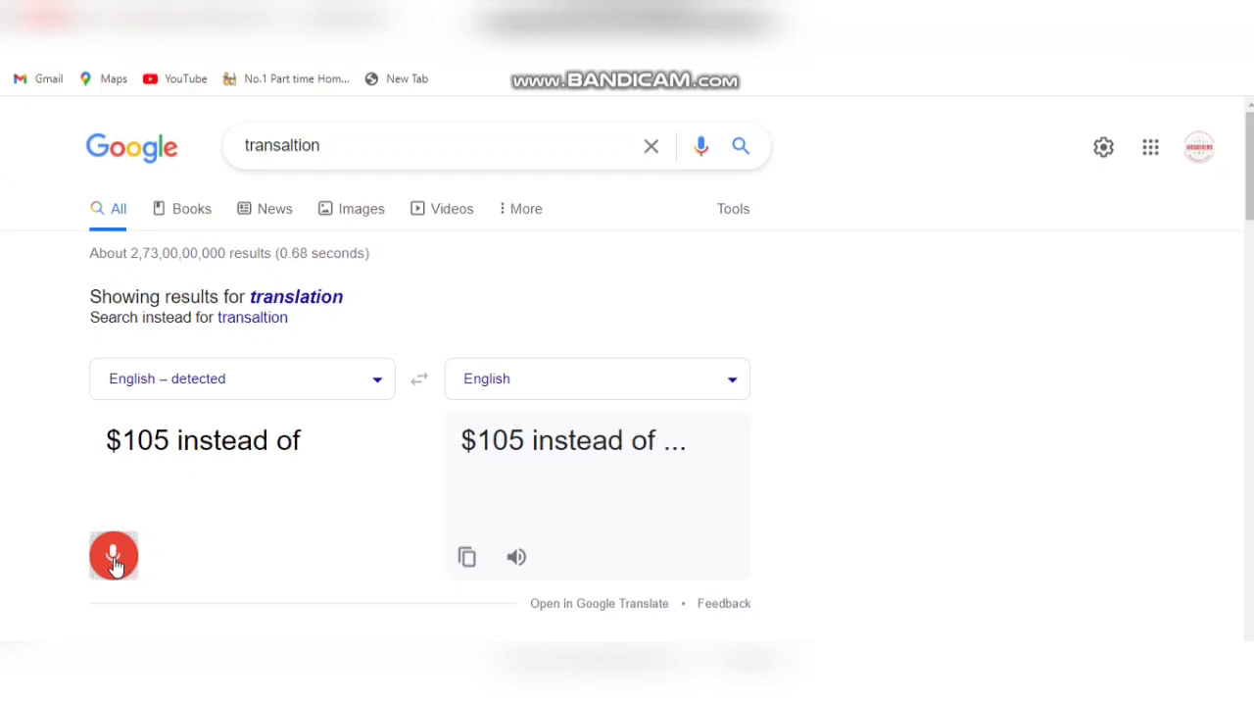
click(113, 555)
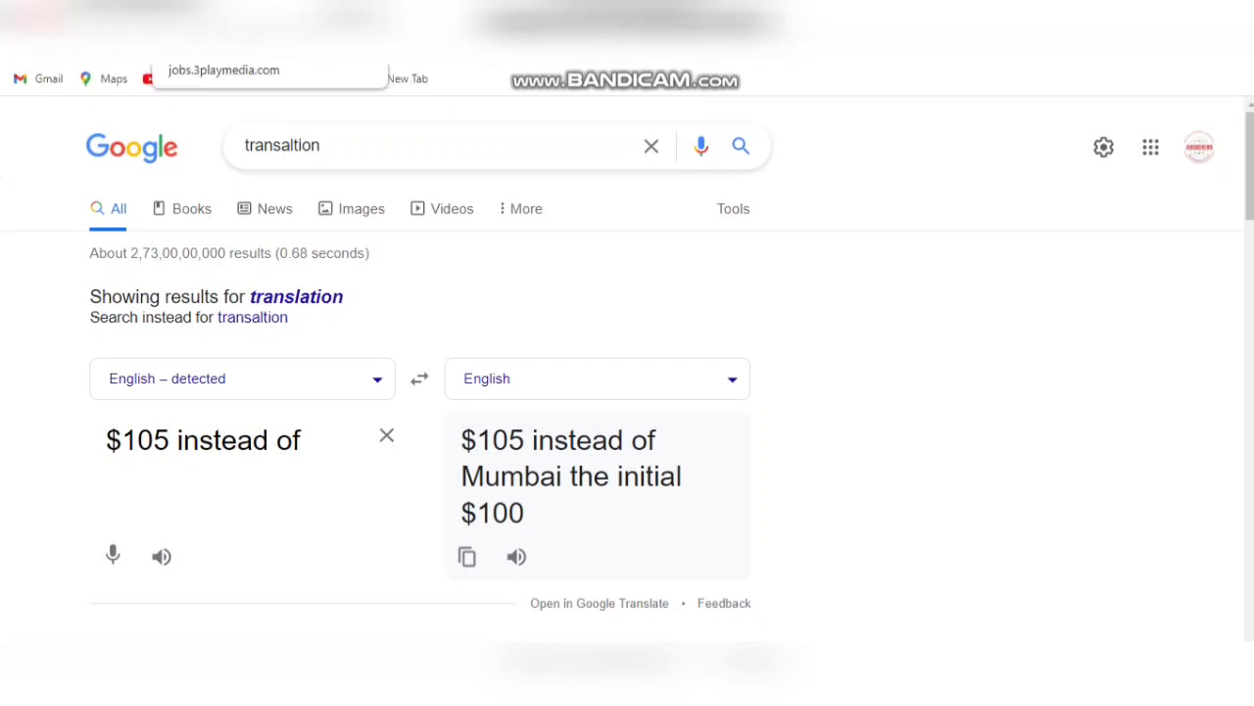
- Return to the 3Play test and enter '1' in the File 1 transcript box
click(225, 19)
click(426, 560)
text(1)
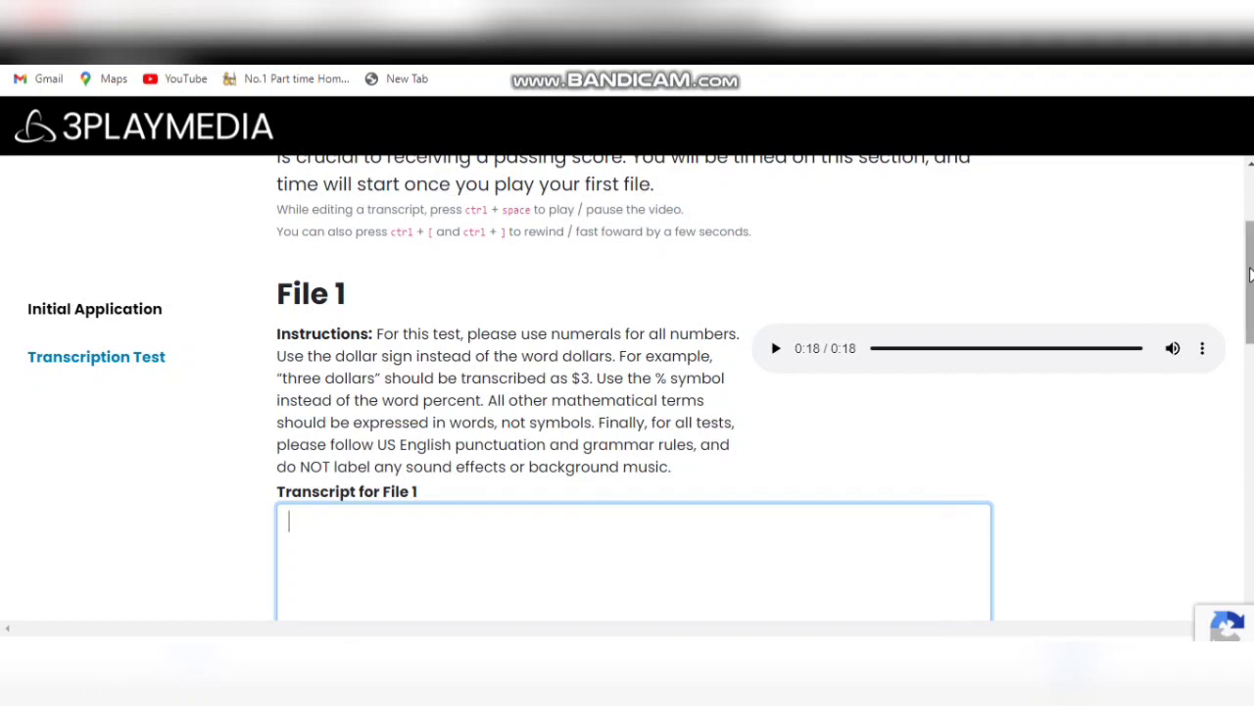
- Scroll down the transcription test to the File 2 section
scroll(742, 299, down, 5)
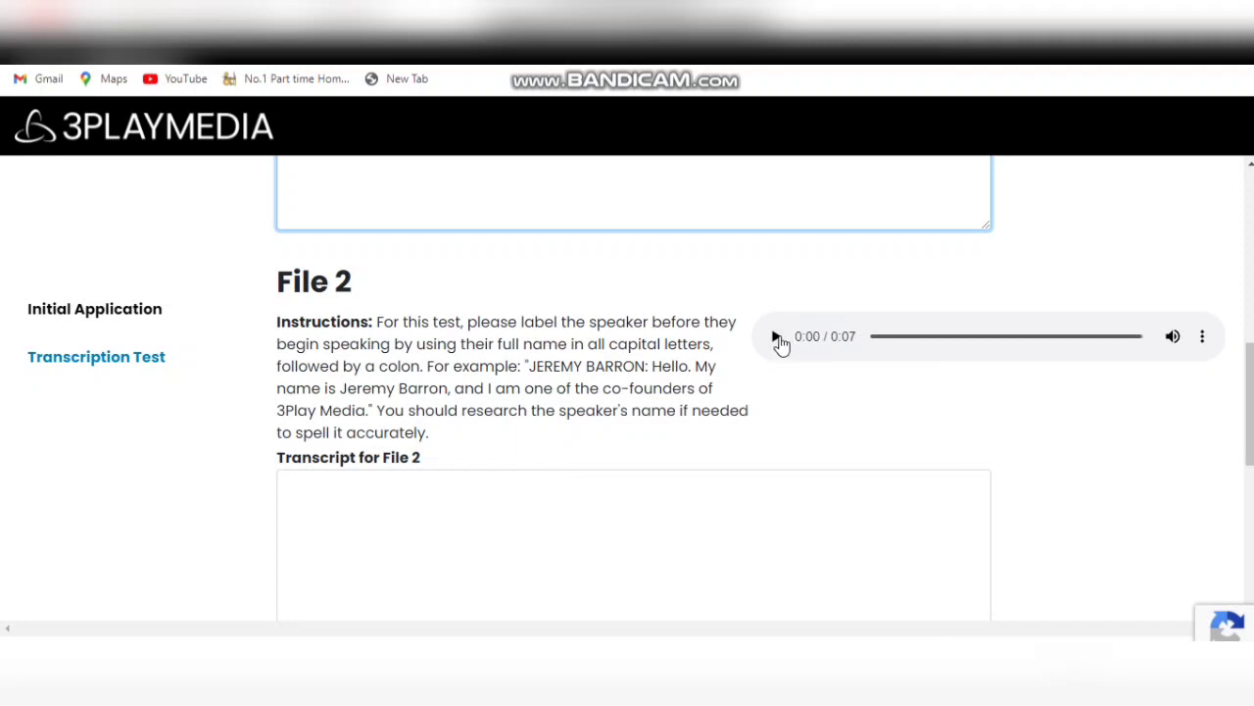
- Listen to the start of File 2, then type the speaker's name in capitals in its transcript
click(776, 337)
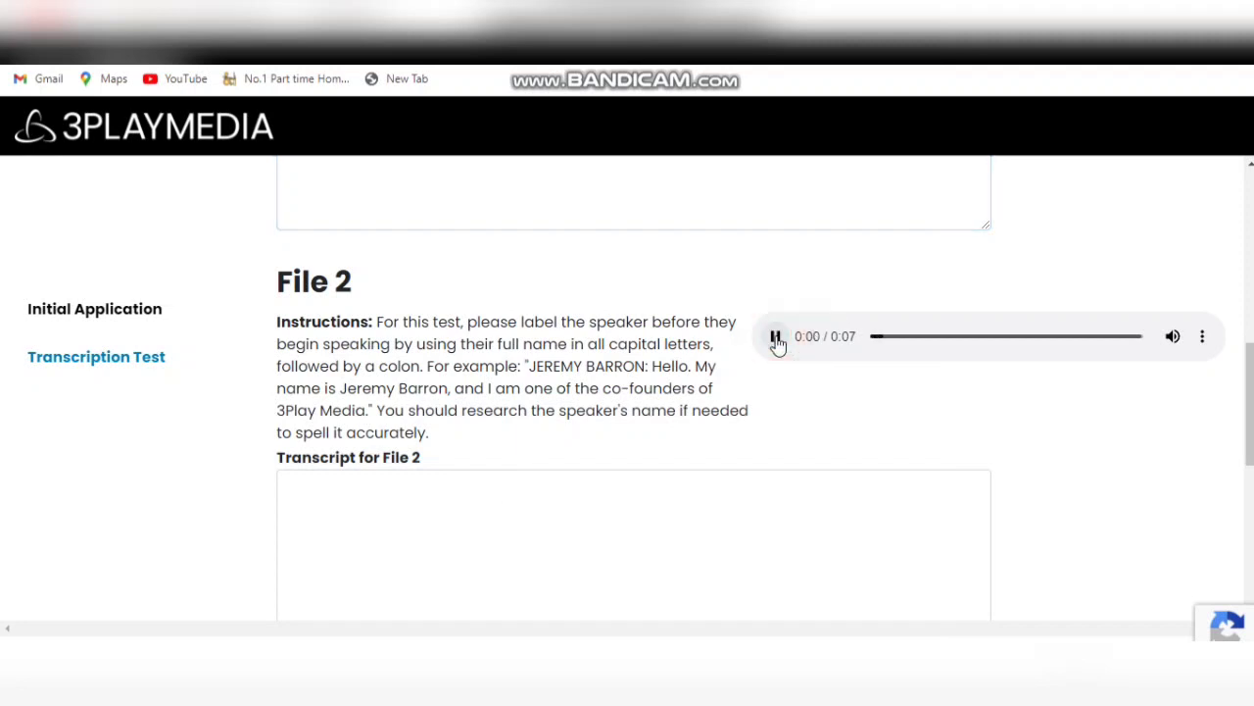
click(776, 337)
click(376, 546)
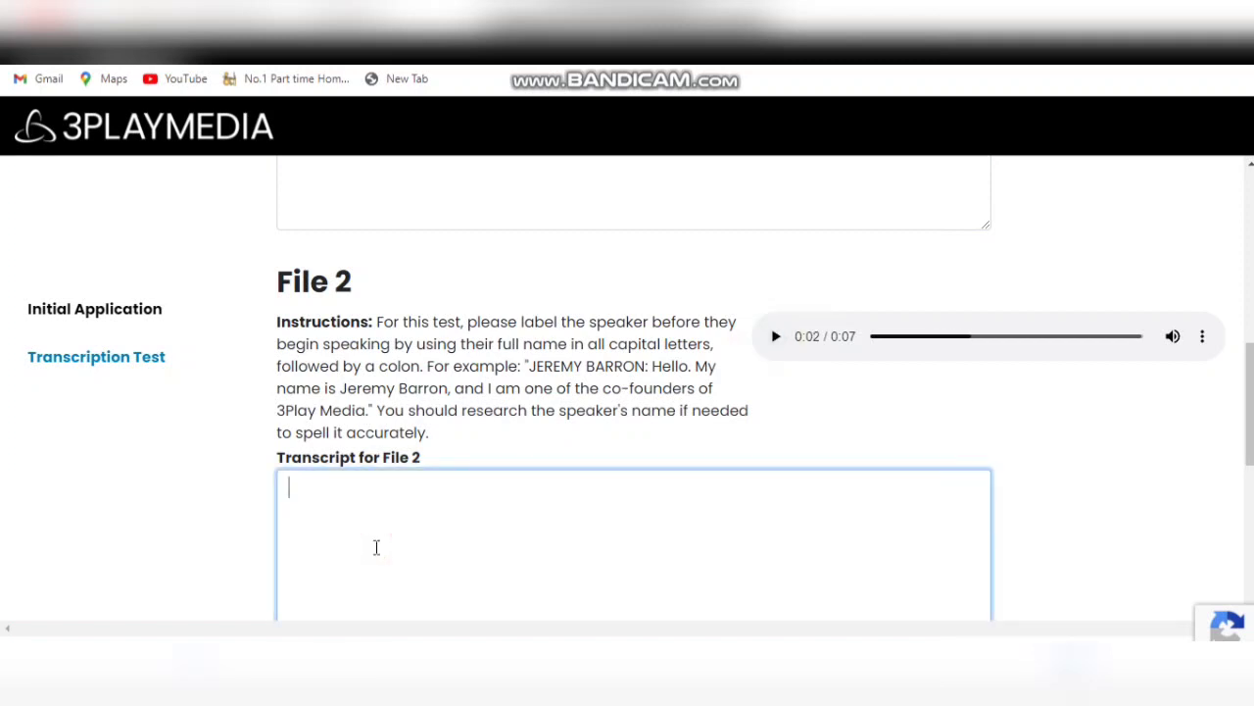
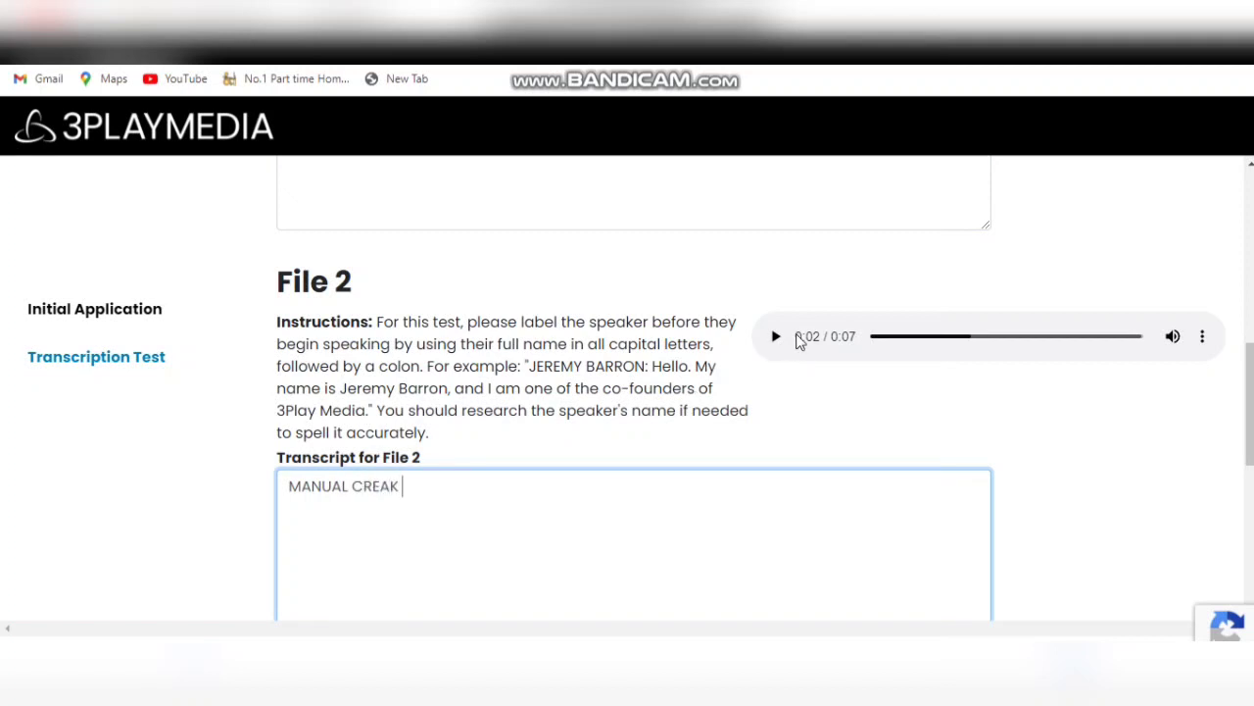
- Replay the File 2 audio from the start, pause it, and scroll down to File 3
click(774, 340)
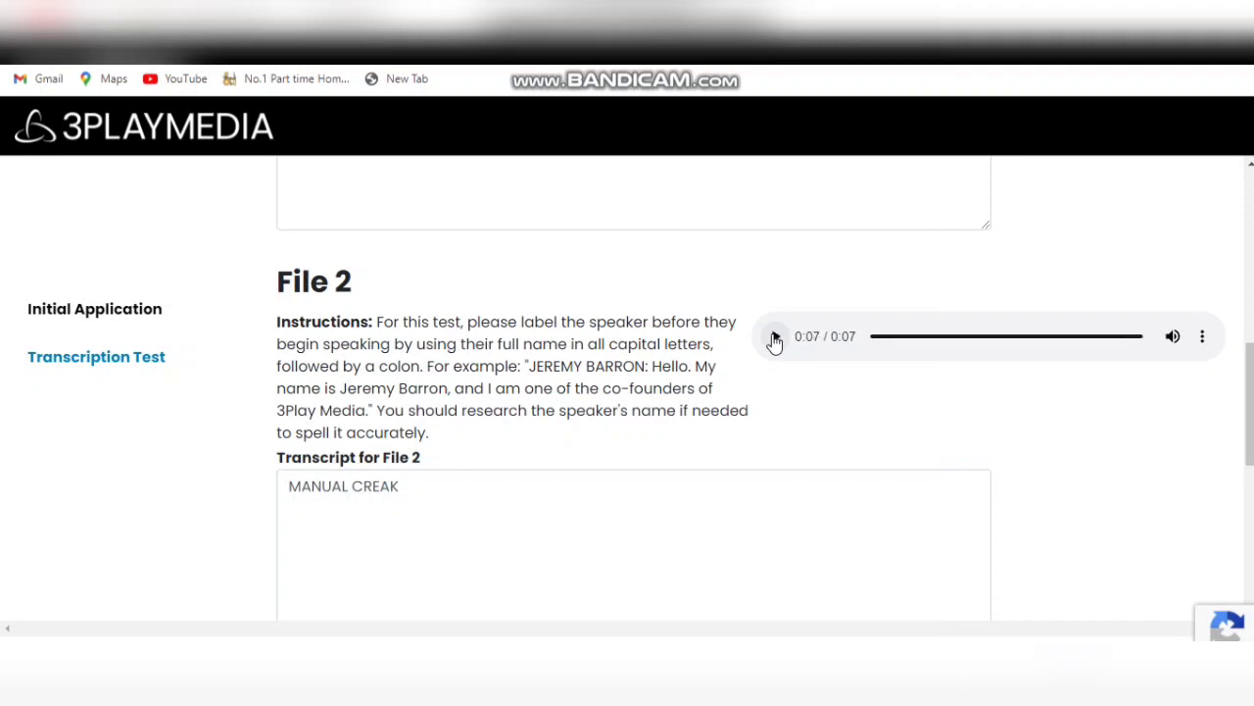
click(774, 337)
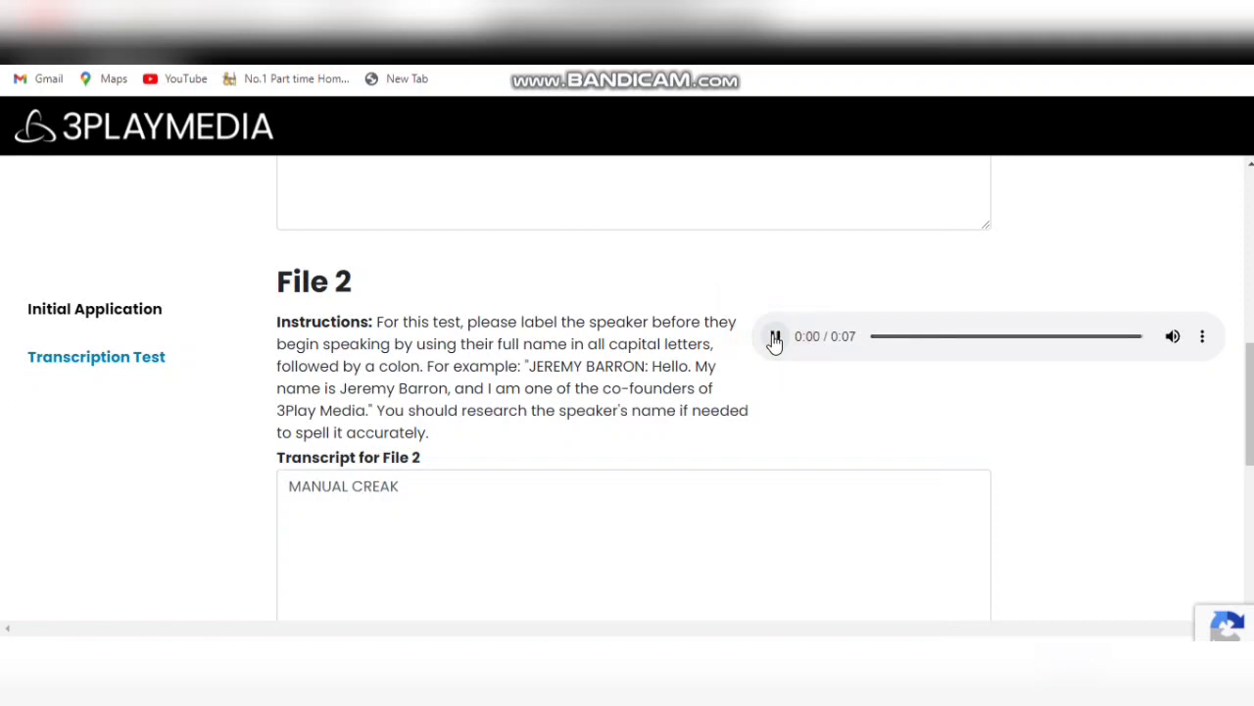
click(774, 337)
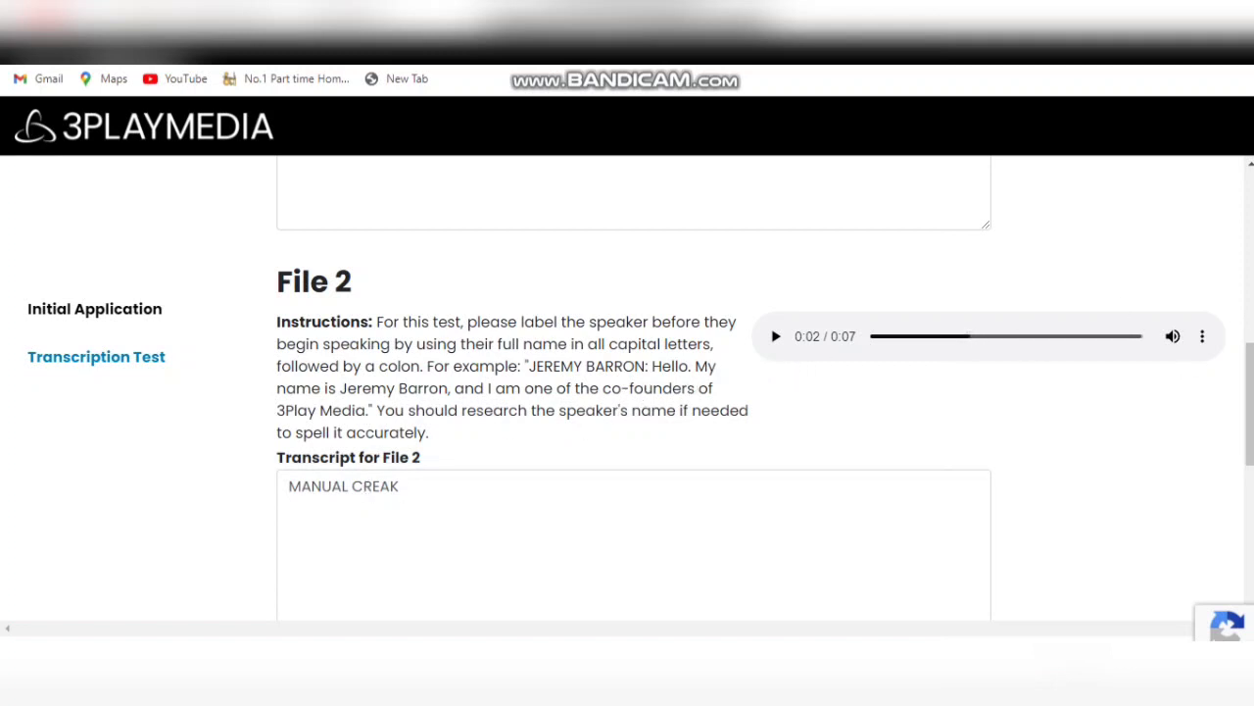
scroll(1250, 392, down, 4)
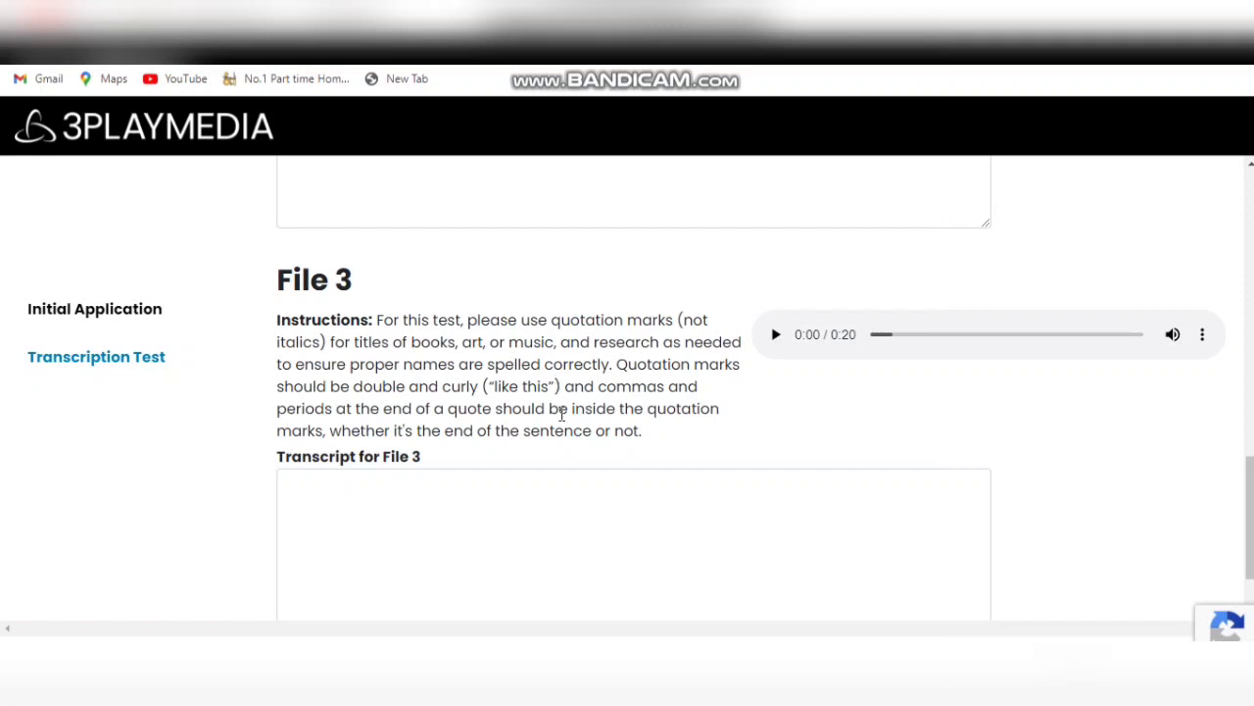
- Listen to File 3 and type the speaker's name in capitals in its transcript box
click(779, 336)
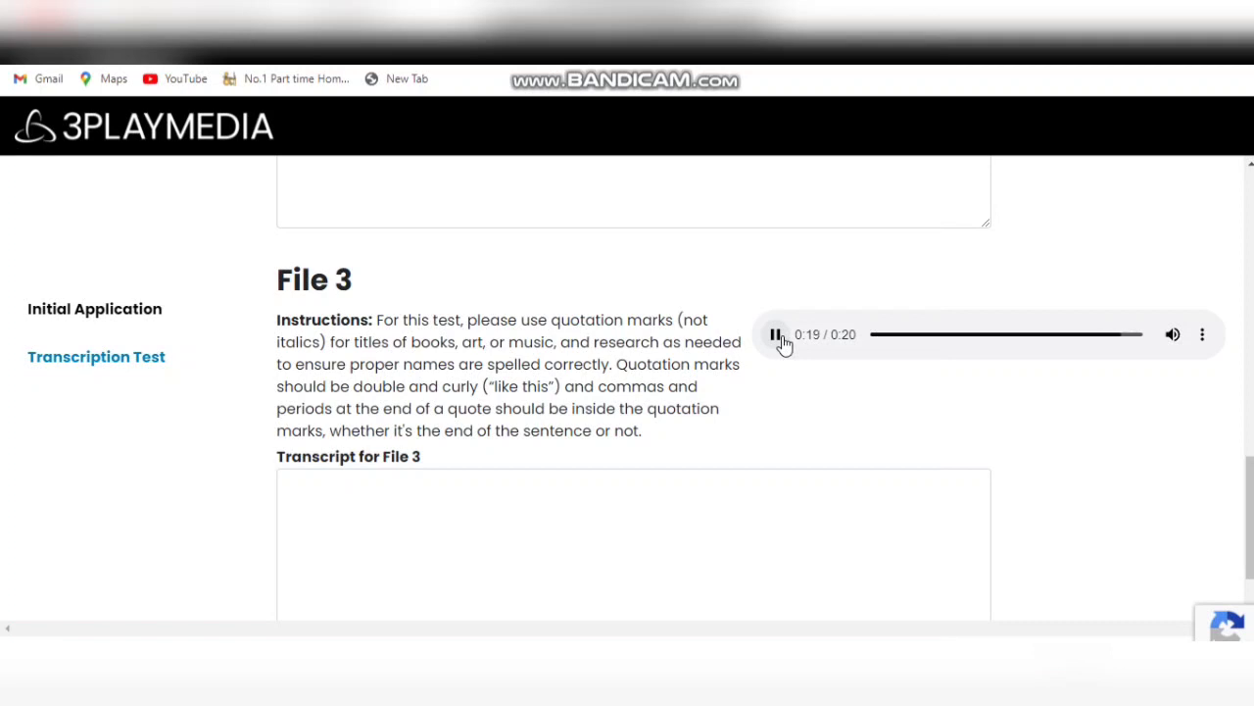
click(775, 336)
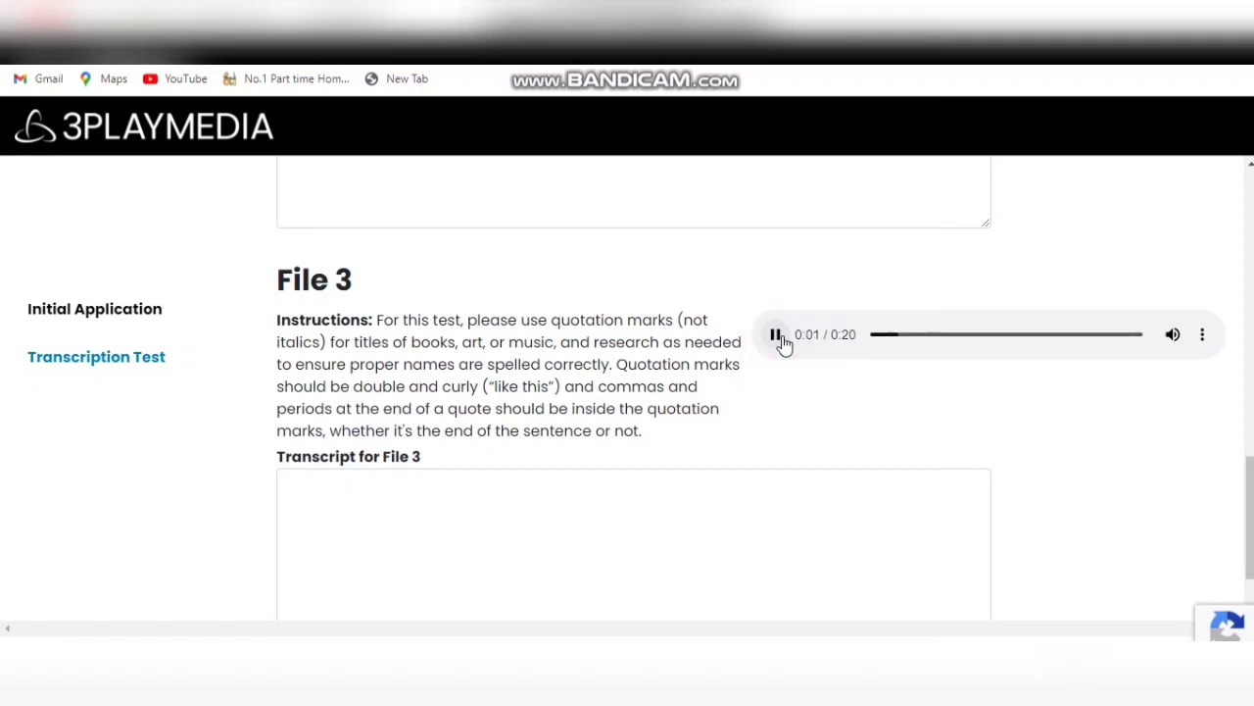
click(776, 336)
click(472, 529)
text(G)
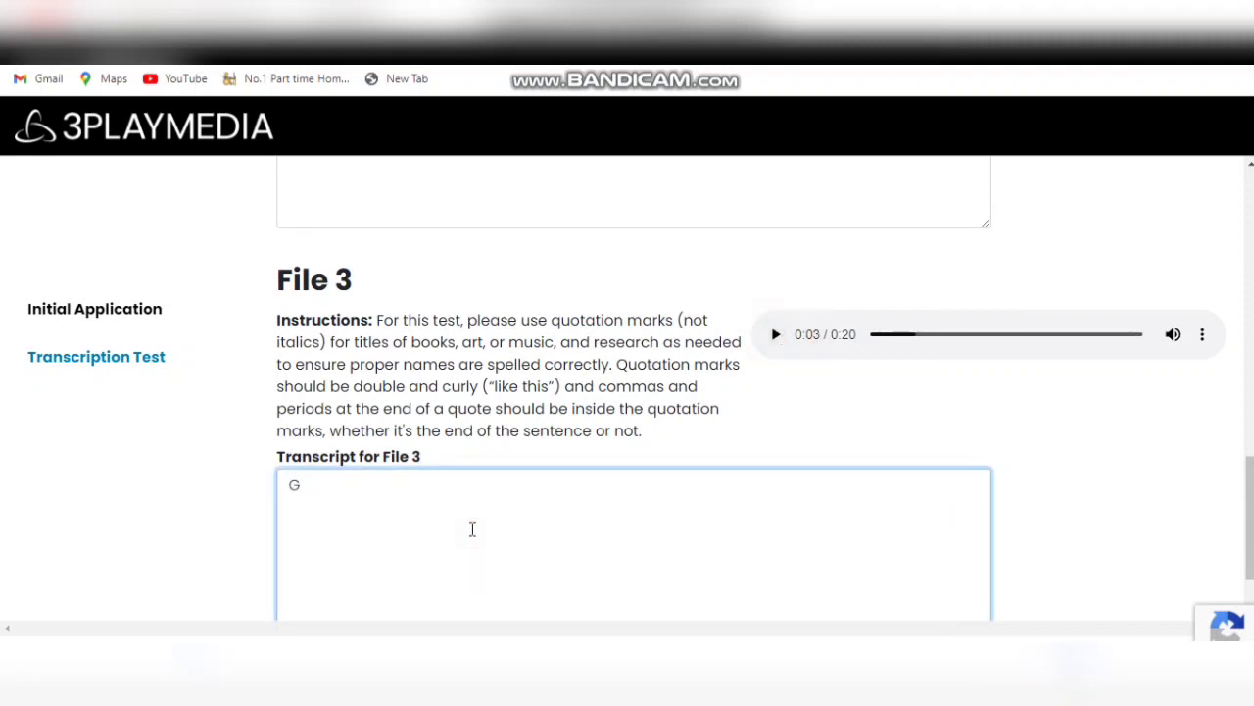
key(BackSpace)
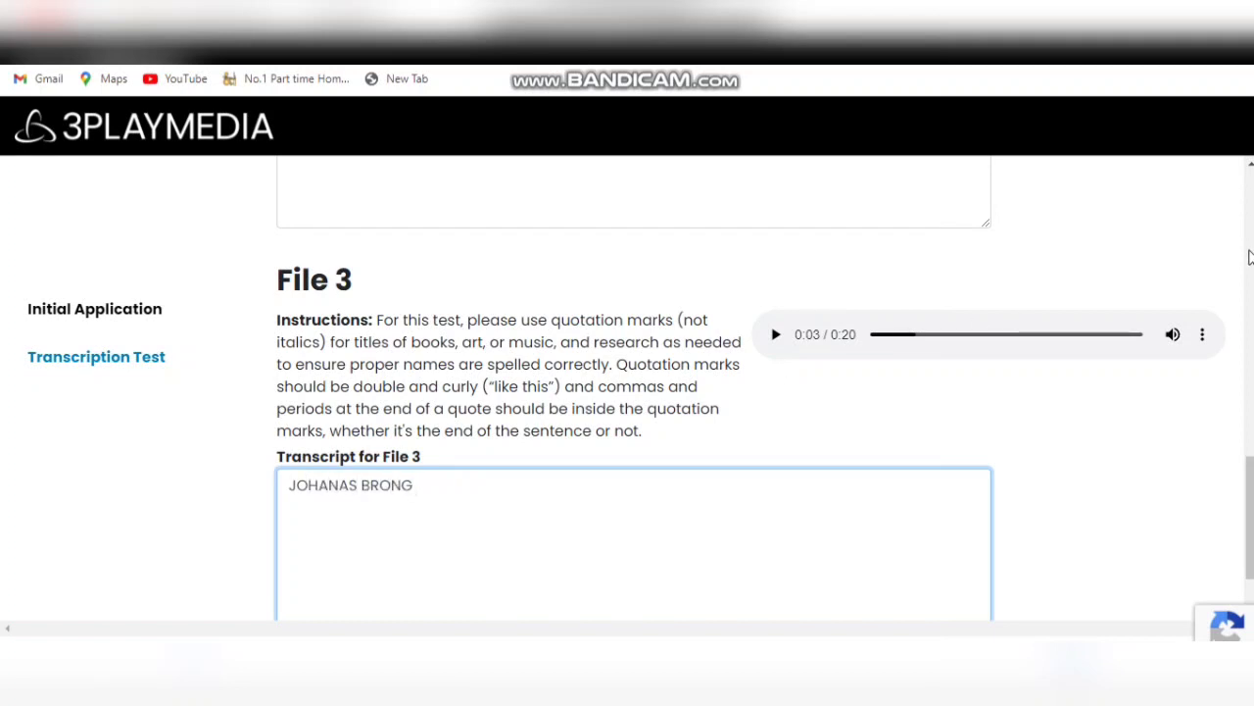
- Replay a bit more of File 3, add '33' to the transcript, and scroll to Submit
click(777, 335)
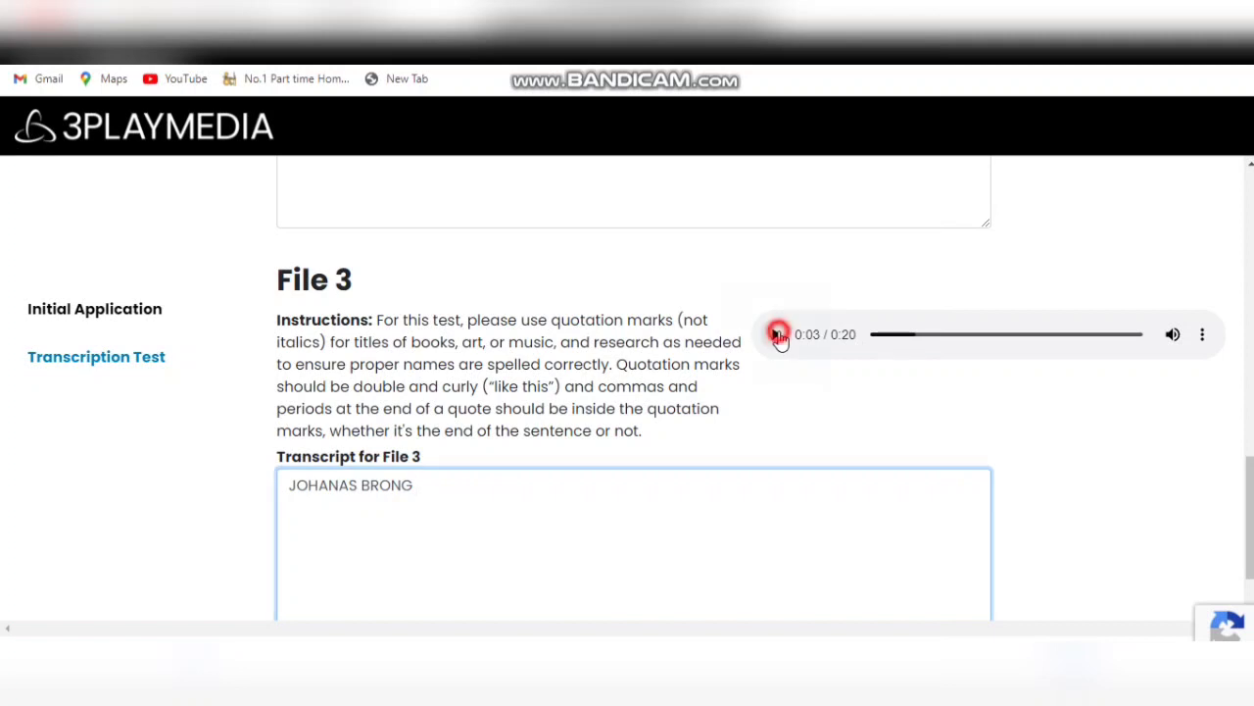
click(777, 335)
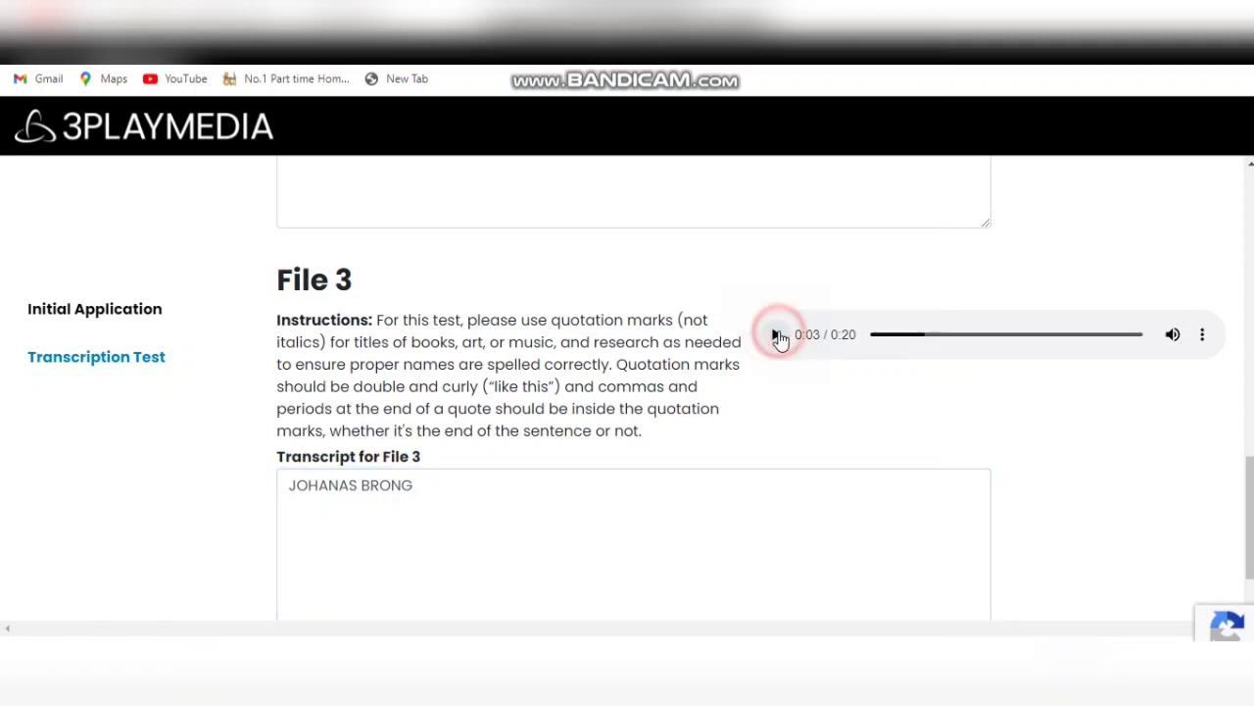
click(447, 504)
text(33)
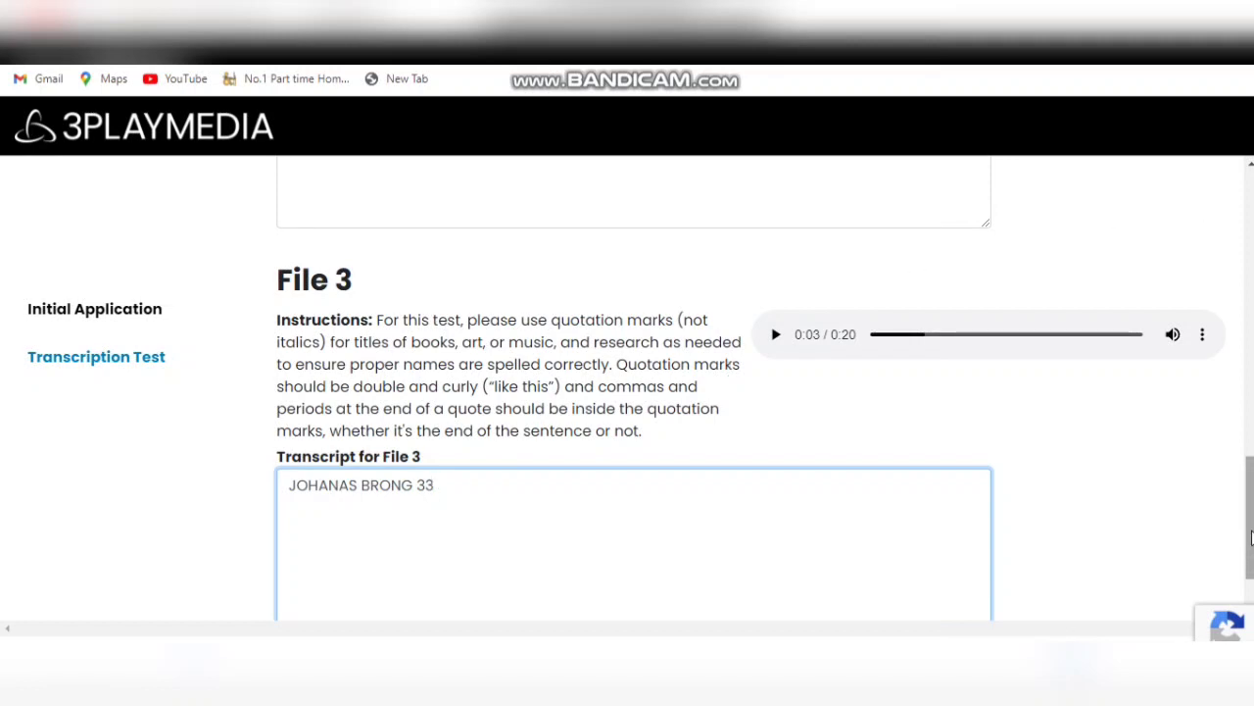
scroll(1241, 523, down, 1)
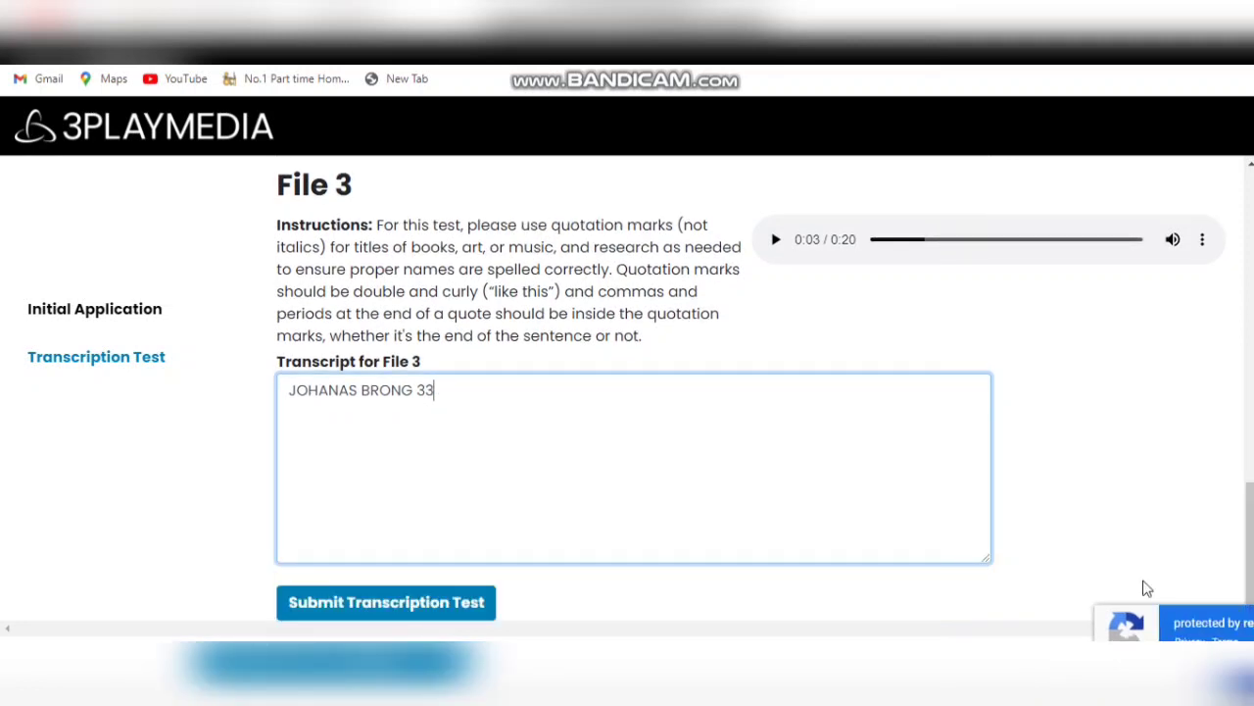